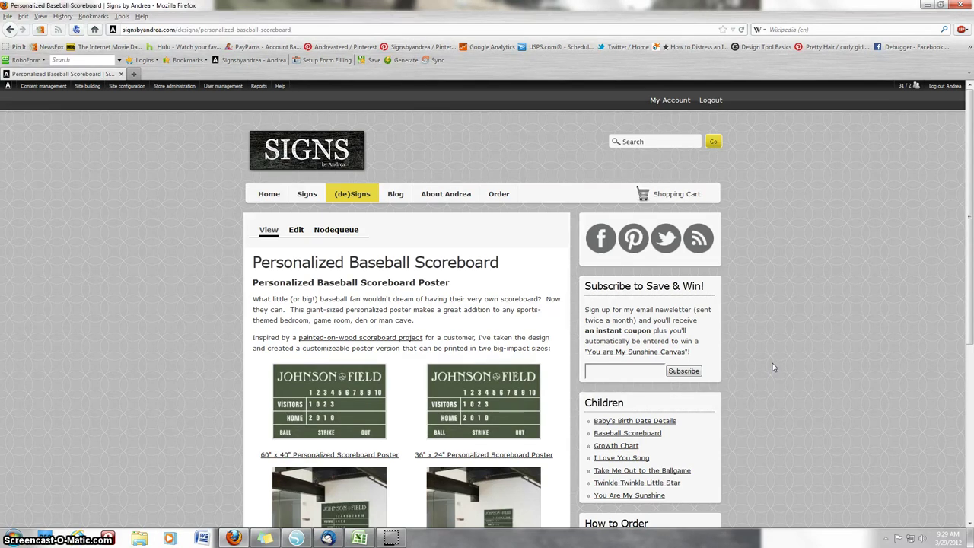
Step: Open the product page of the 60" x 40" Personalized Scoreboard Poster
scroll(773, 364, "down", 2)
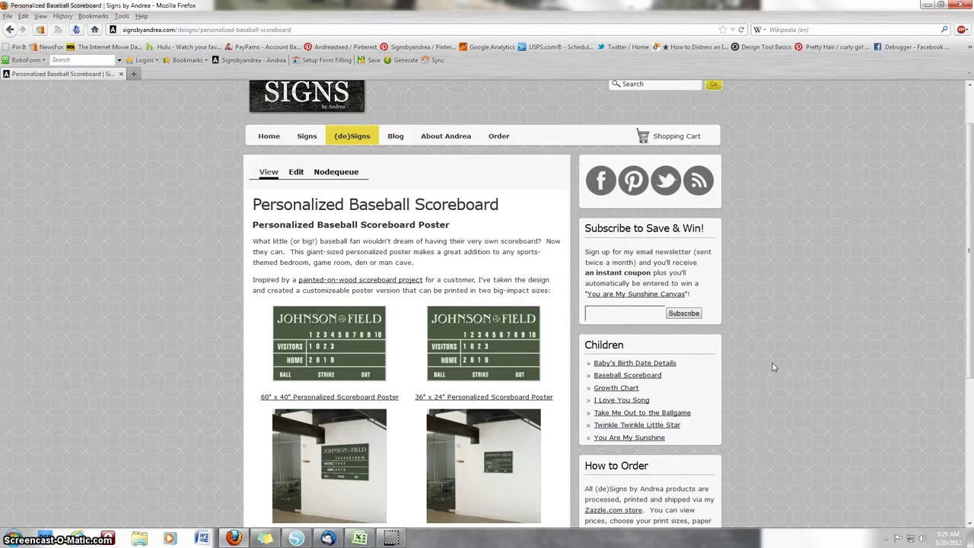
scroll(773, 363, "down", 2)
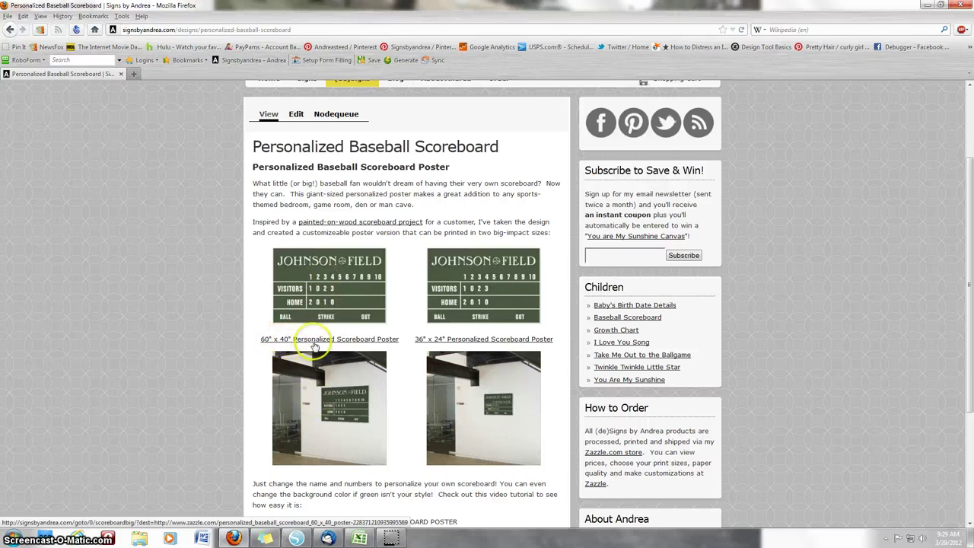
left_click(322, 306)
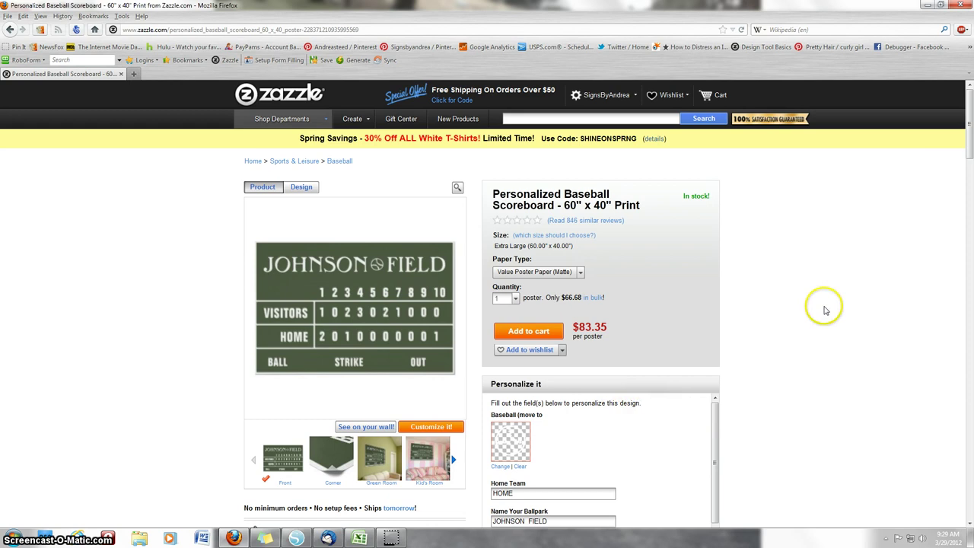
Step: Personalize the ballpark name on the poster as STEED FIELD
scroll(824, 310, "down", 2)
scroll(825, 309, "down", 2)
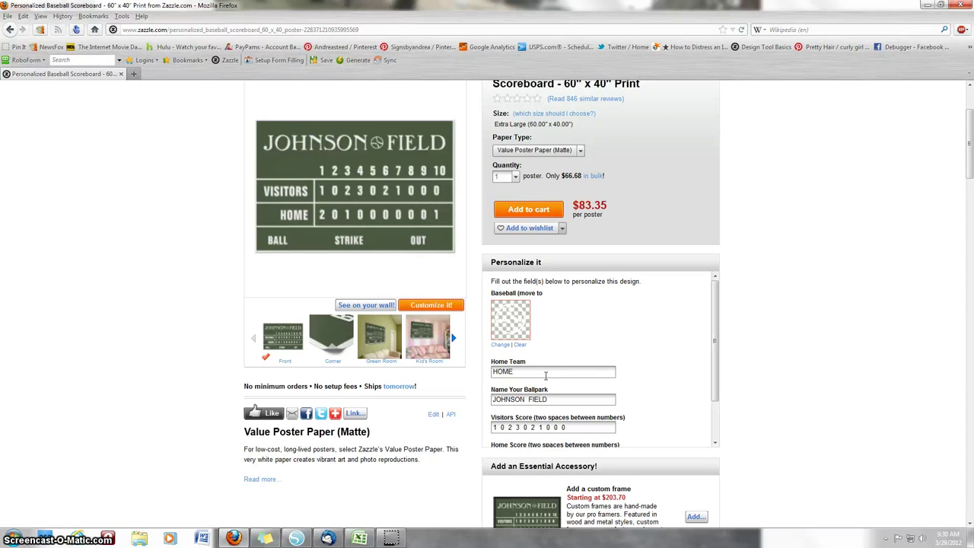
mouse_move(297, 219)
left_click_drag(548, 400, 485, 401)
left_click(525, 400)
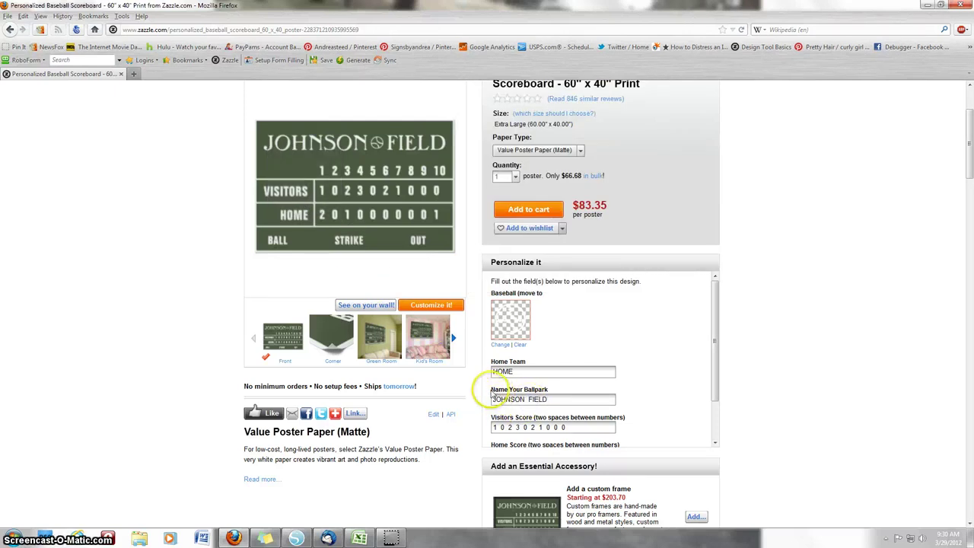
double_click(495, 399)
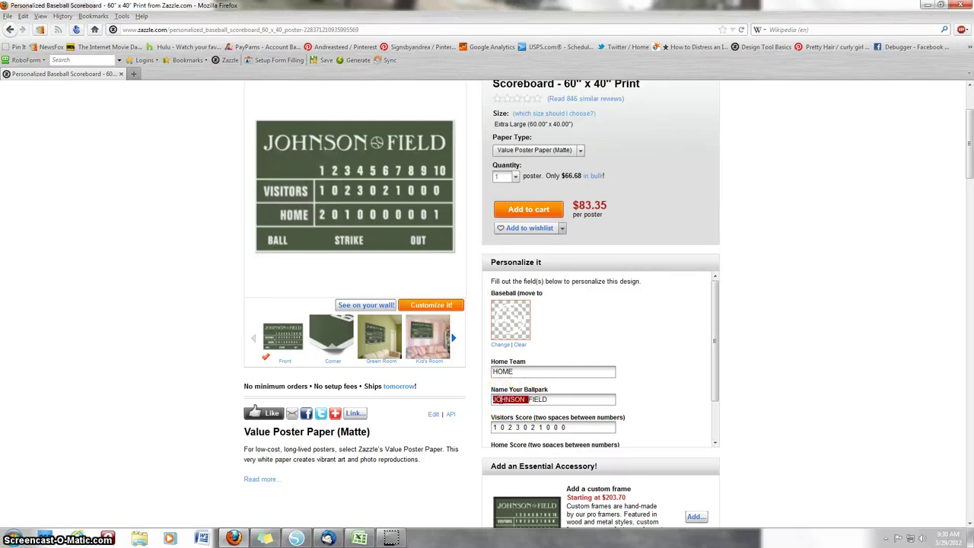
type("STEED")
left_click(499, 399)
left_click(504, 397)
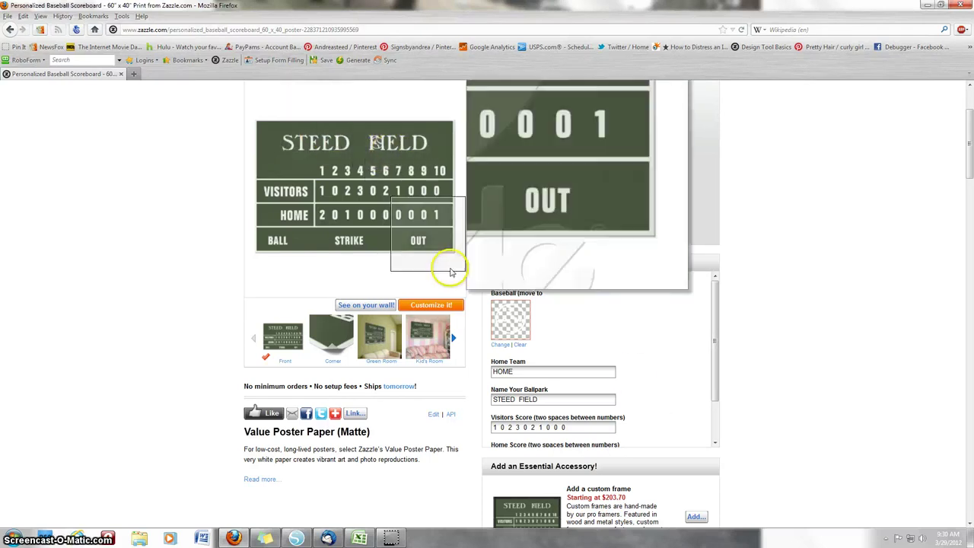
Step: Widen the gap between STEED and FIELD in the ballpark name with extra spacing and update the preview
left_click(518, 398)
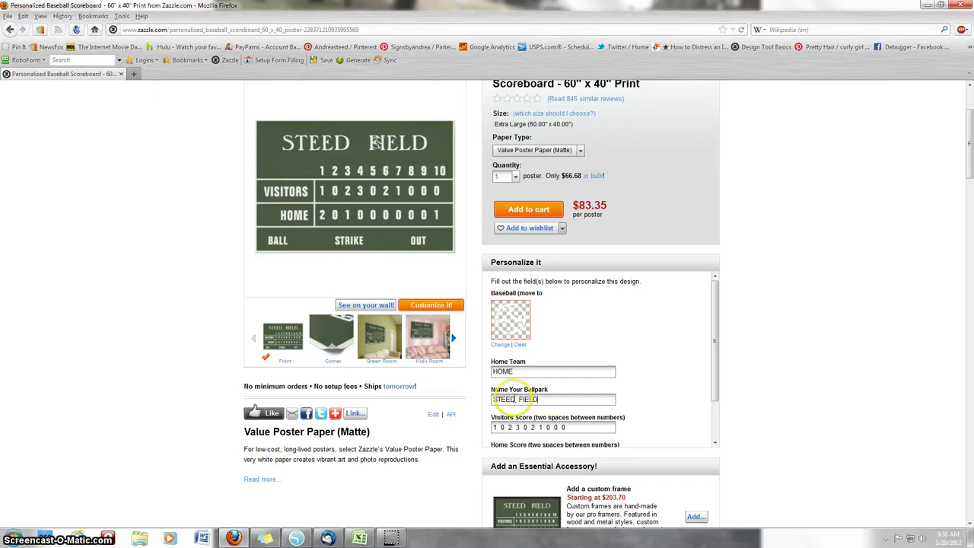
left_click(518, 399)
left_click(520, 399)
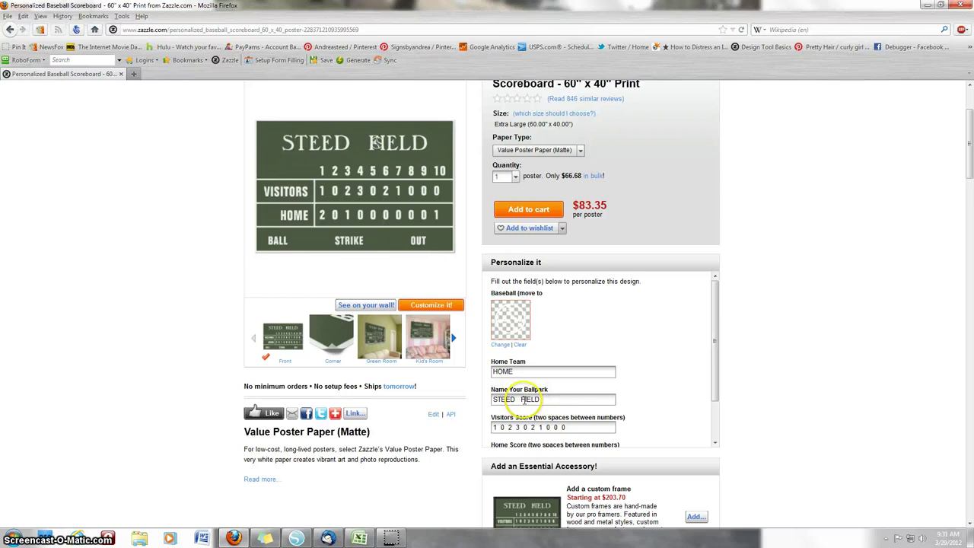
left_click(639, 397)
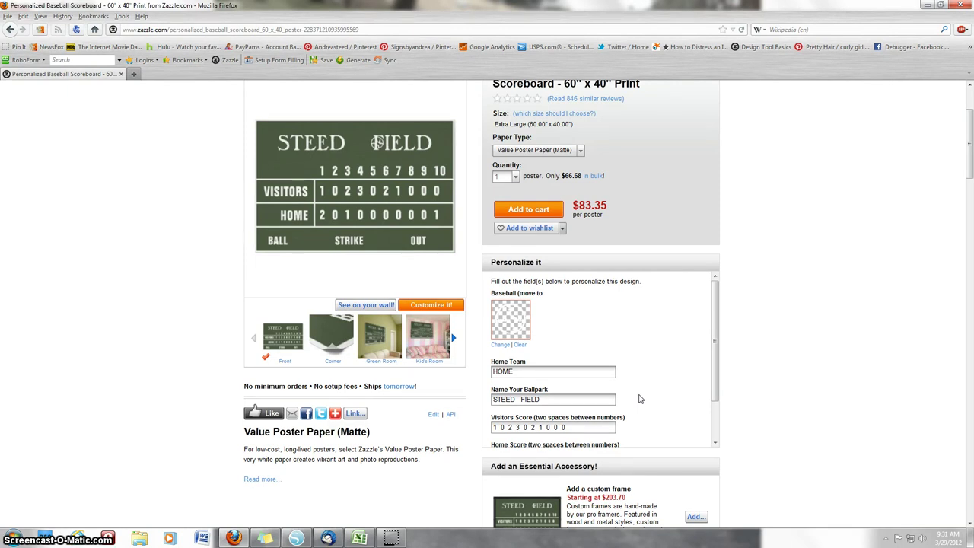
Step: Set the visitors score to 0 9 0 2 2, with two spaces between numbers, and remove the remaining innings
left_click(509, 427)
scroll(675, 414, "down", 1)
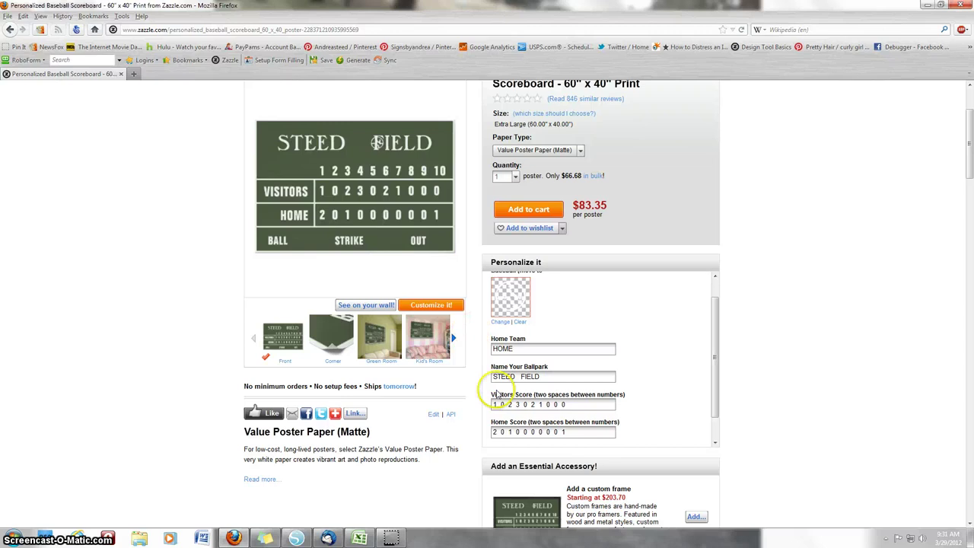
left_click(495, 405)
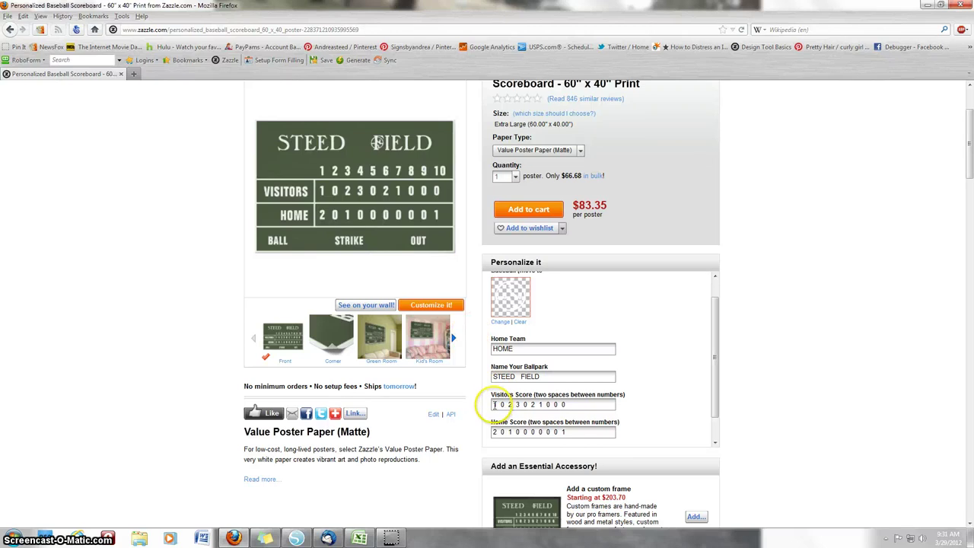
triple_click(496, 405)
left_click(495, 405)
left_click_drag(500, 404, 505, 405)
type("9")
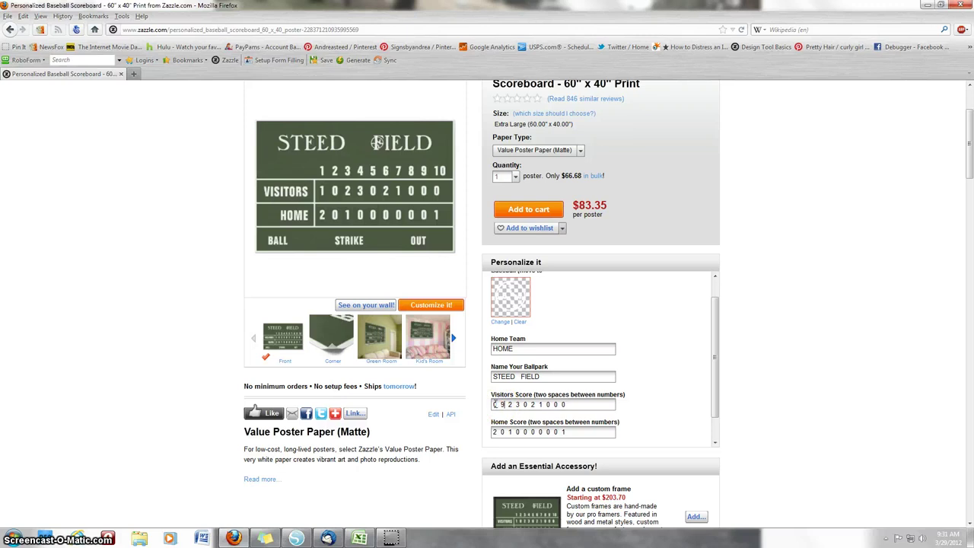
double_click(510, 405)
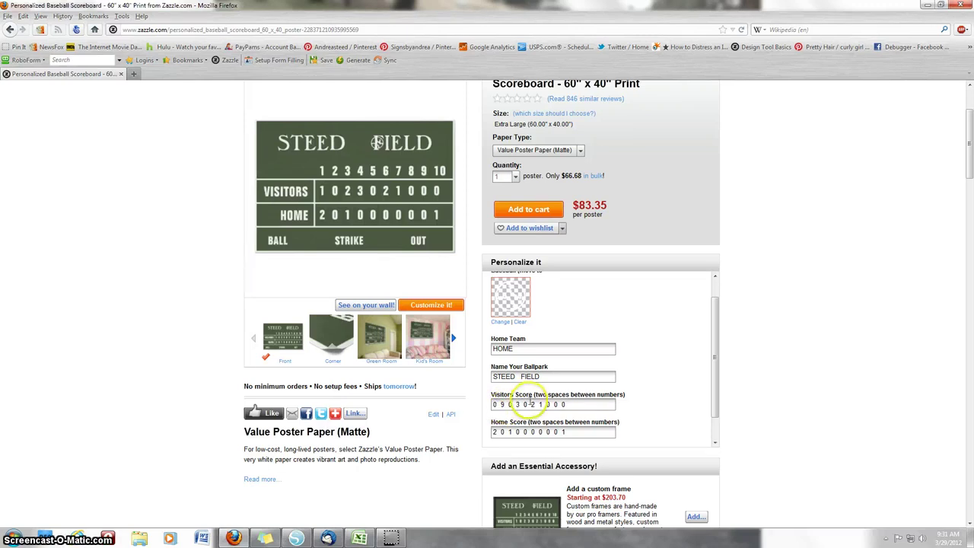
double_click(519, 404)
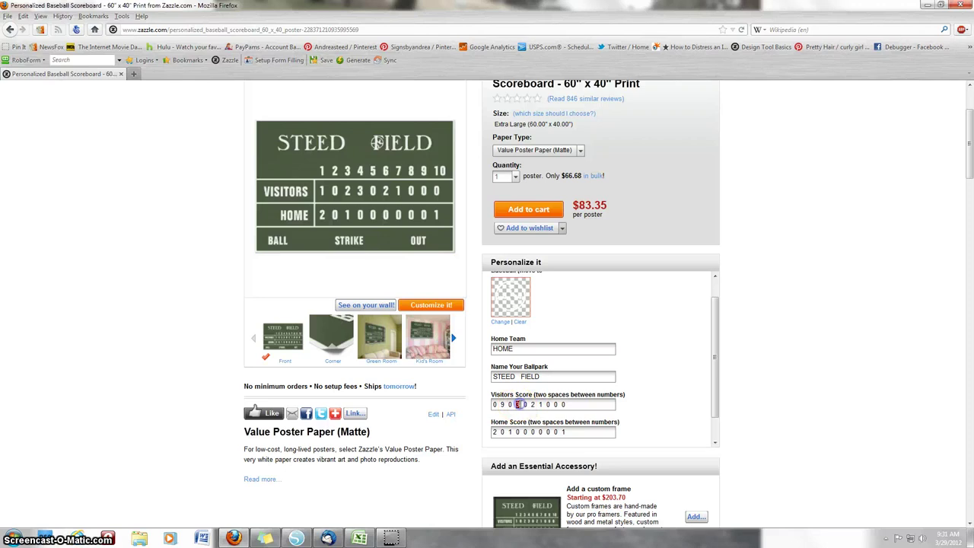
double_click(524, 404)
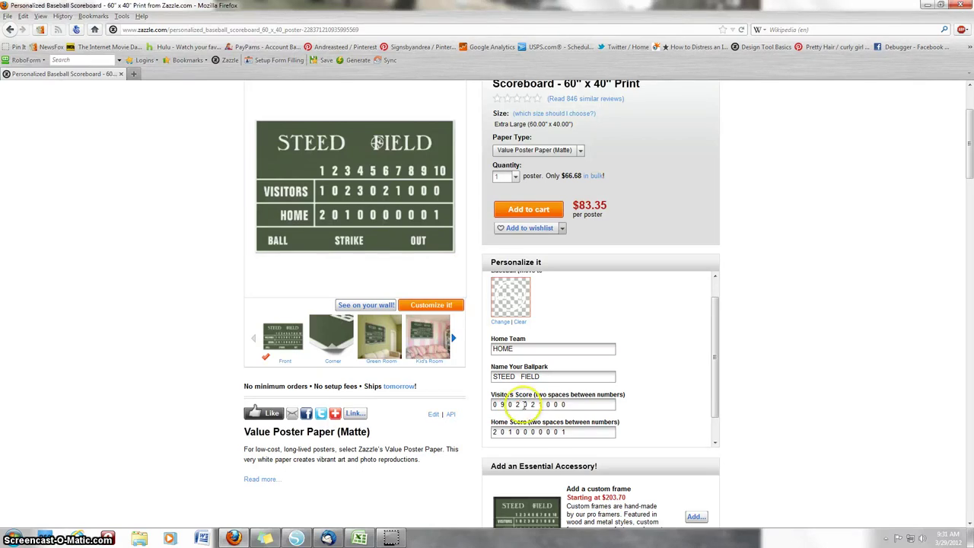
type("2")
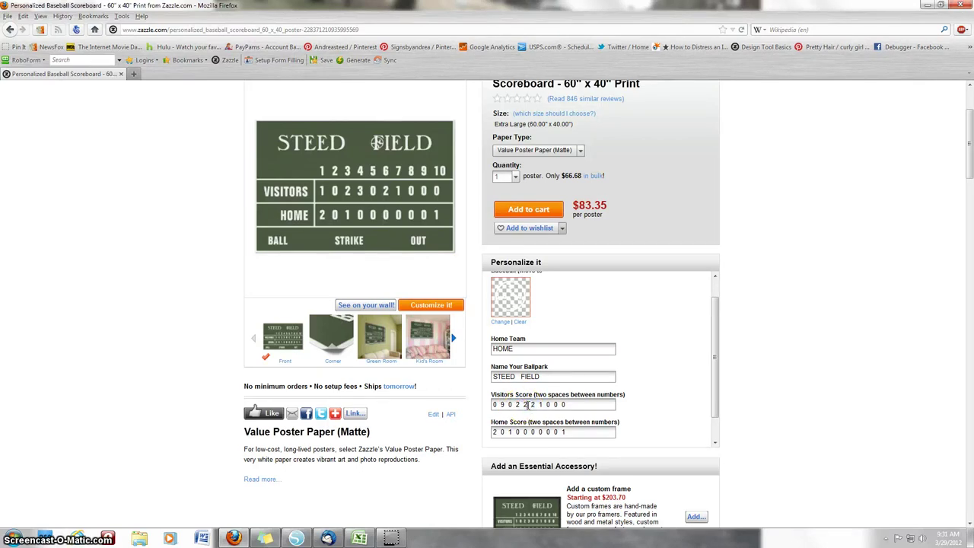
left_click_drag(531, 404, 531, 404)
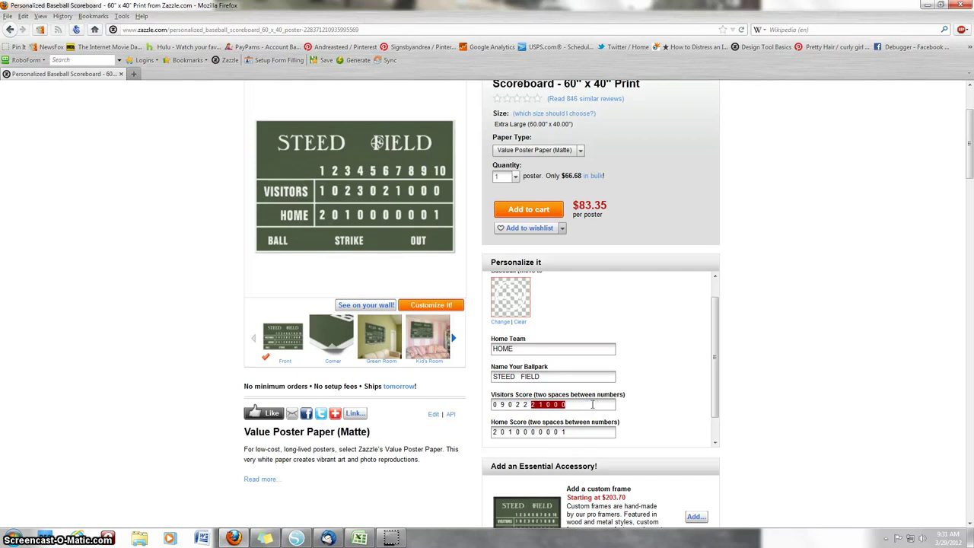
key("BackSpace")
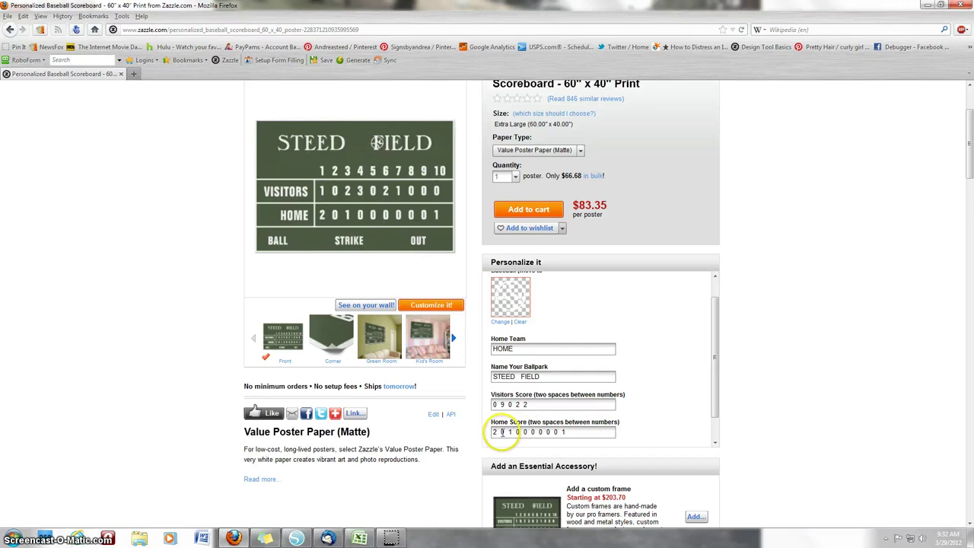
Step: Set the home score to 2 0 0 4 and remove the remaining innings
left_click_drag(510, 433, 517, 434)
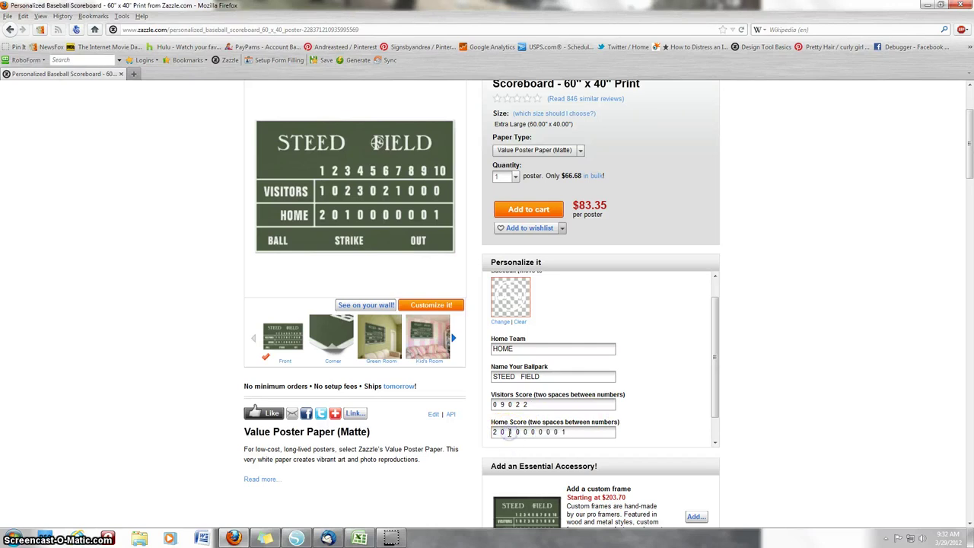
type("0")
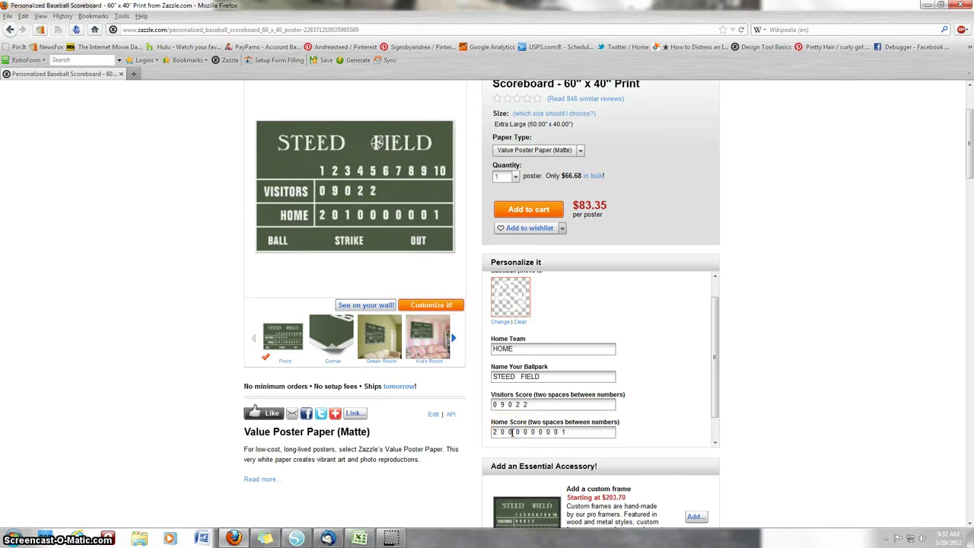
left_click_drag(516, 433, 634, 435)
type("4")
key("BackSpace")
mouse_move(392, 226)
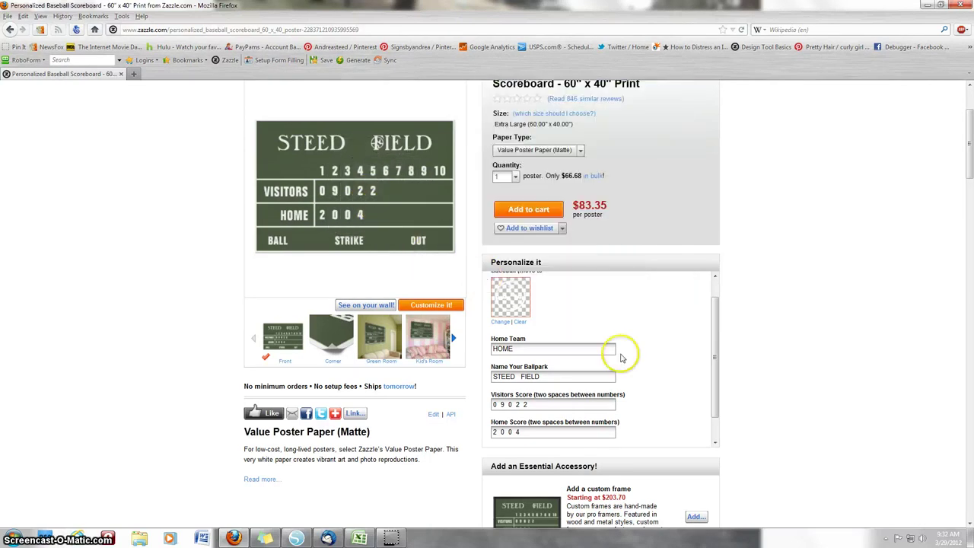
Step: Check the remaining personalization fields and the baseball's placement in the preview, and open the poster's full customization editor
scroll(643, 383, "down", 1)
scroll(646, 385, "down", 1)
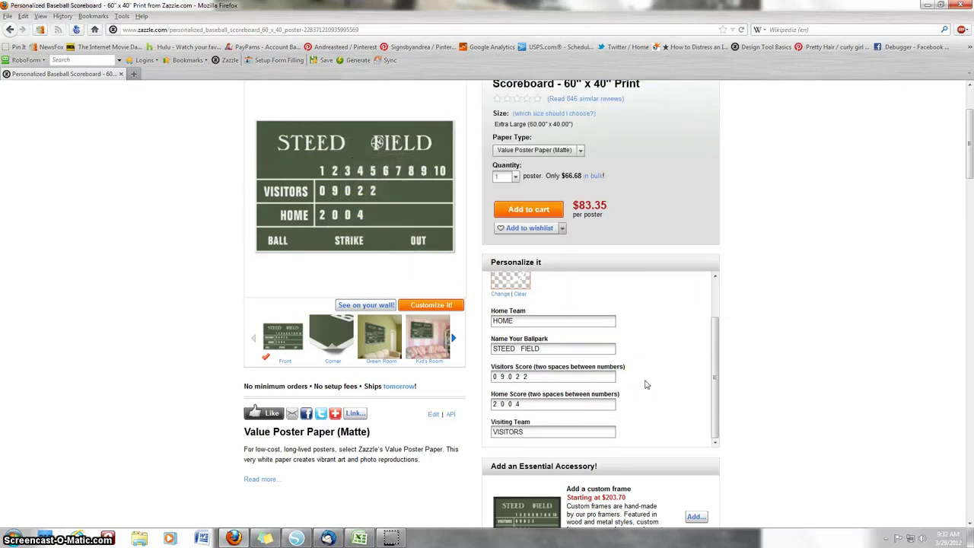
left_click(653, 375)
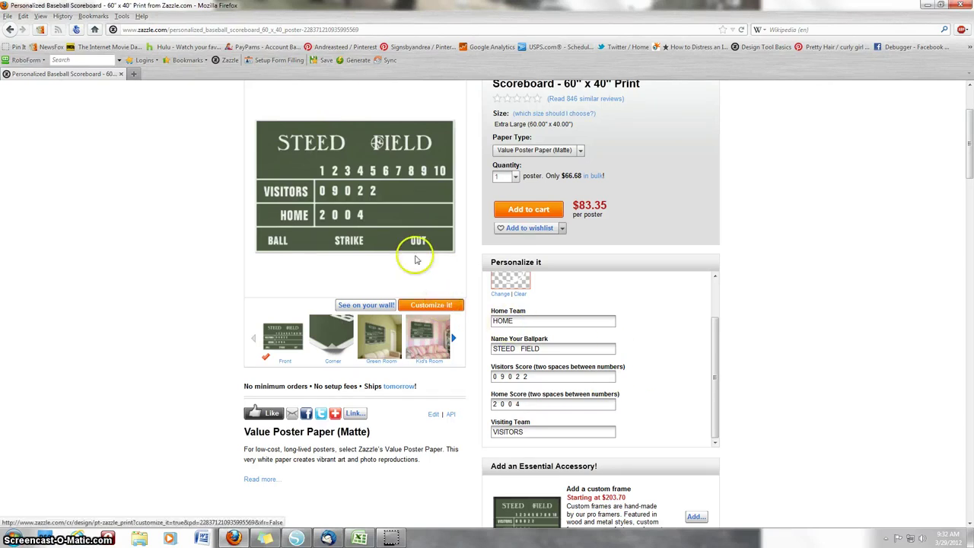
mouse_move(398, 147)
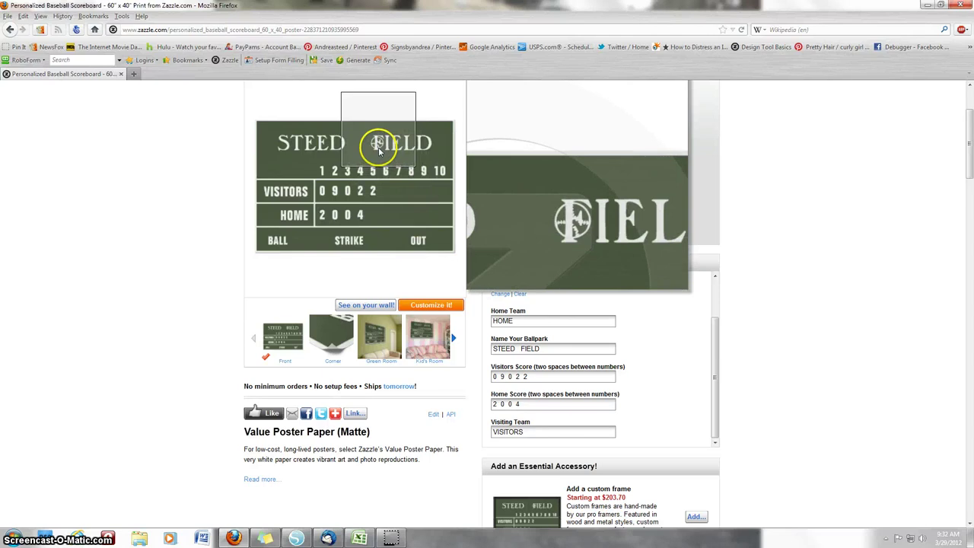
left_click(430, 305)
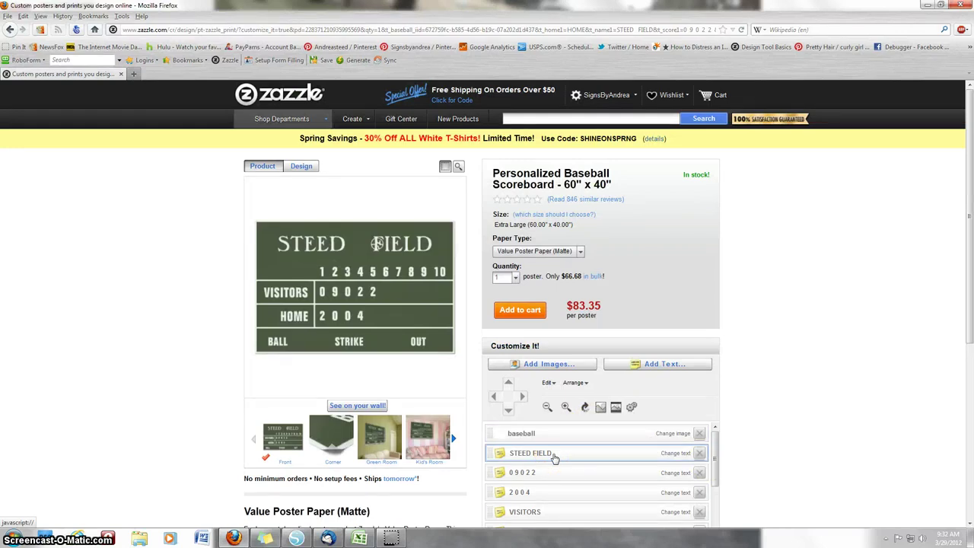
Step: Set the font size of the STEED FIELD text to 19
left_click(554, 454)
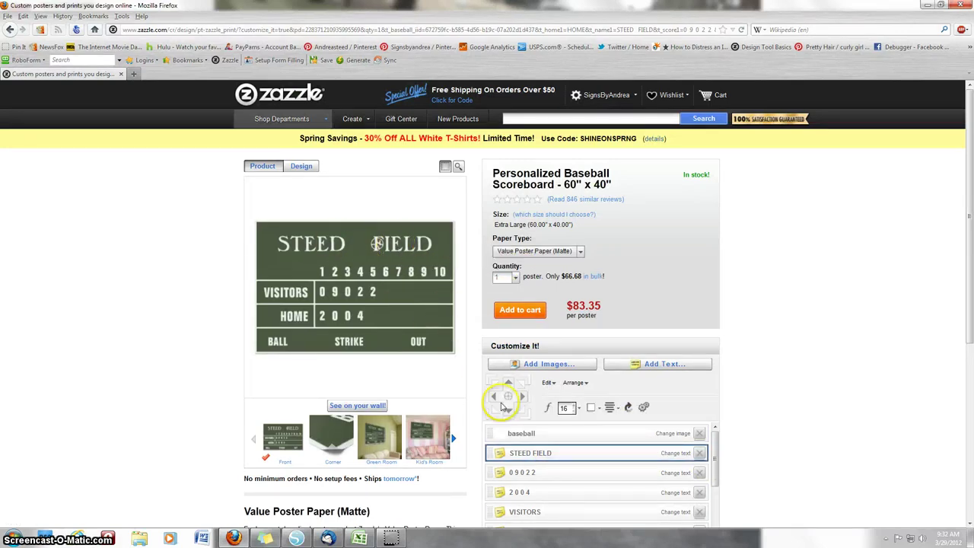
left_click(540, 456)
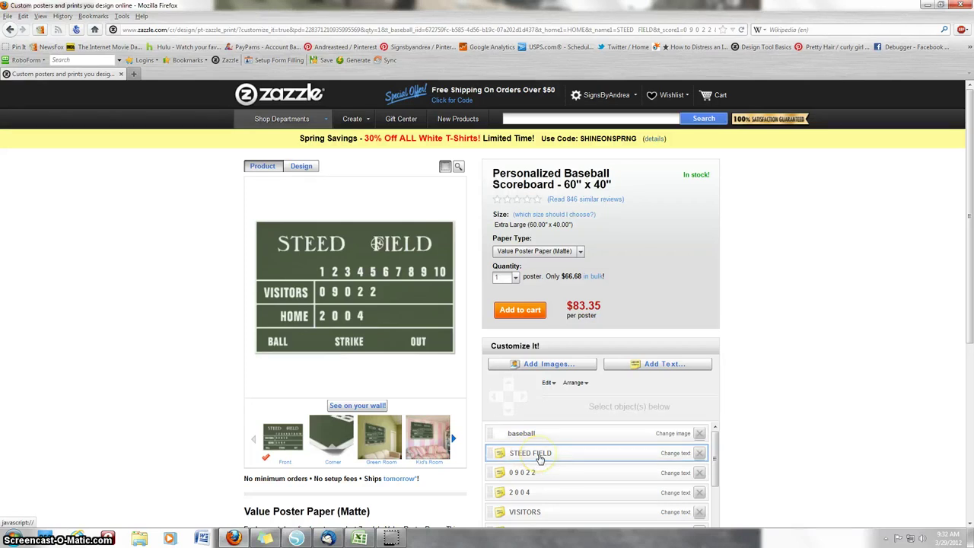
left_click(540, 457)
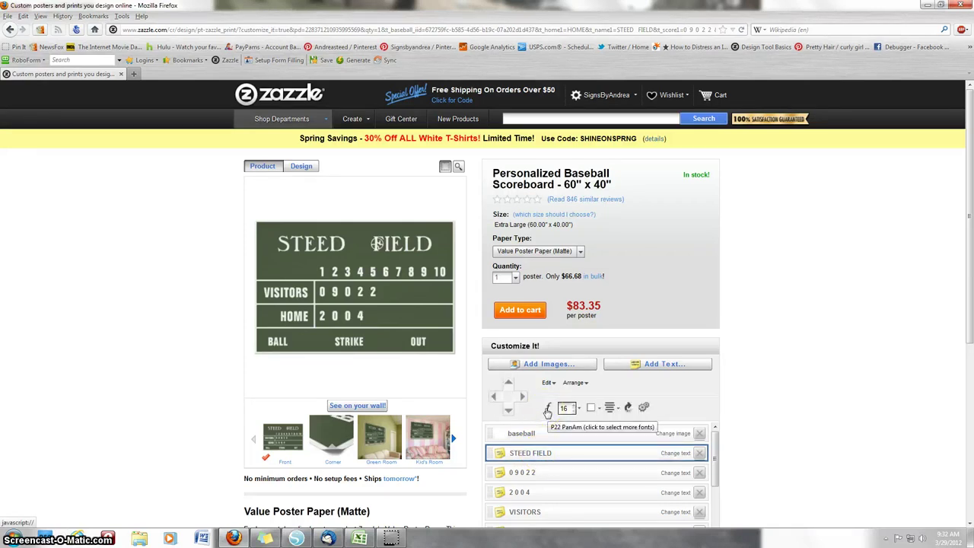
left_click(564, 408)
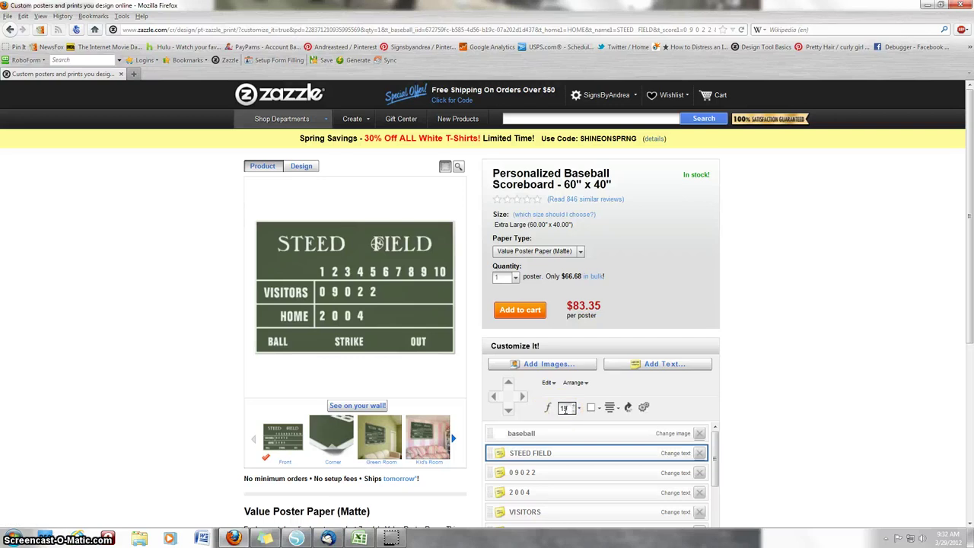
left_click(578, 408)
left_click(584, 415)
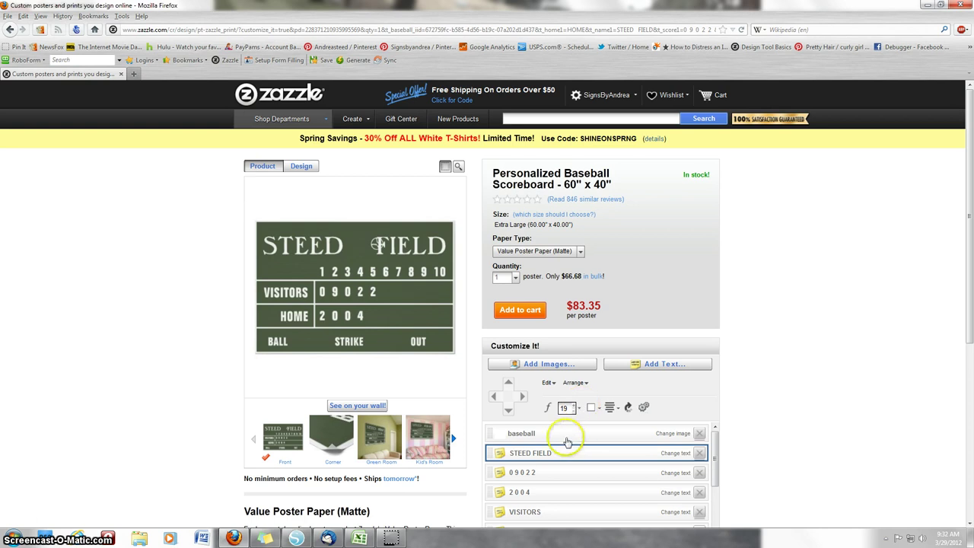
Step: Move the baseball image into the gap between STEED and FIELD and enlarge it to fill the space
left_click(518, 436)
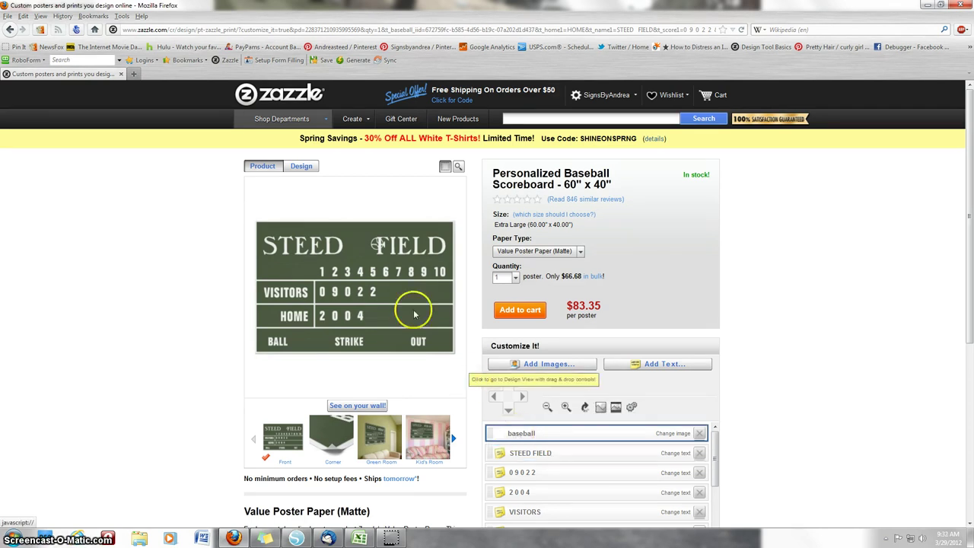
left_click(374, 244)
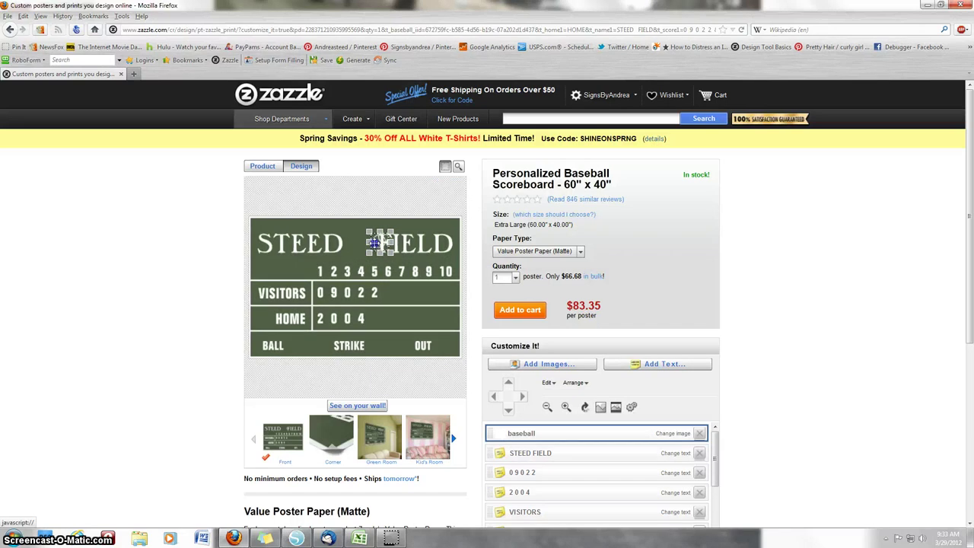
mouse_move(374, 242)
left_mouse_down()
mouse_move(350, 241)
mouse_move(372, 256)
left_mouse_up()
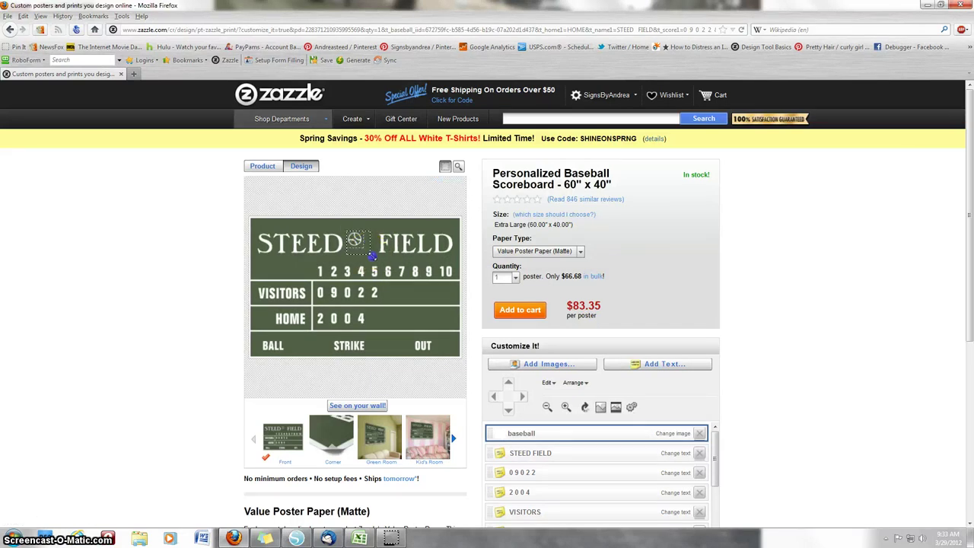
left_click(359, 243)
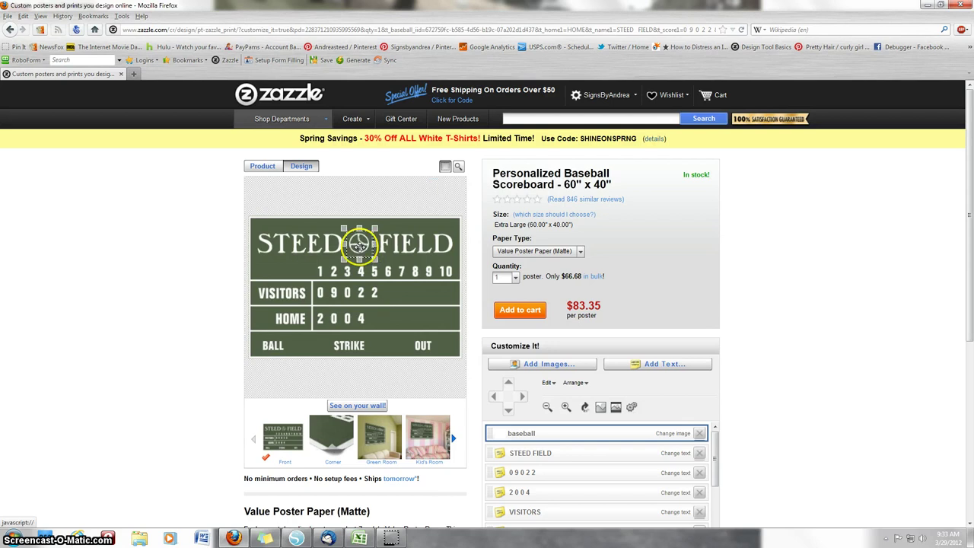
Step: Fine-tune the baseball image's size and position so it sits centred in the gap between STEED and FIELD
left_click(359, 239)
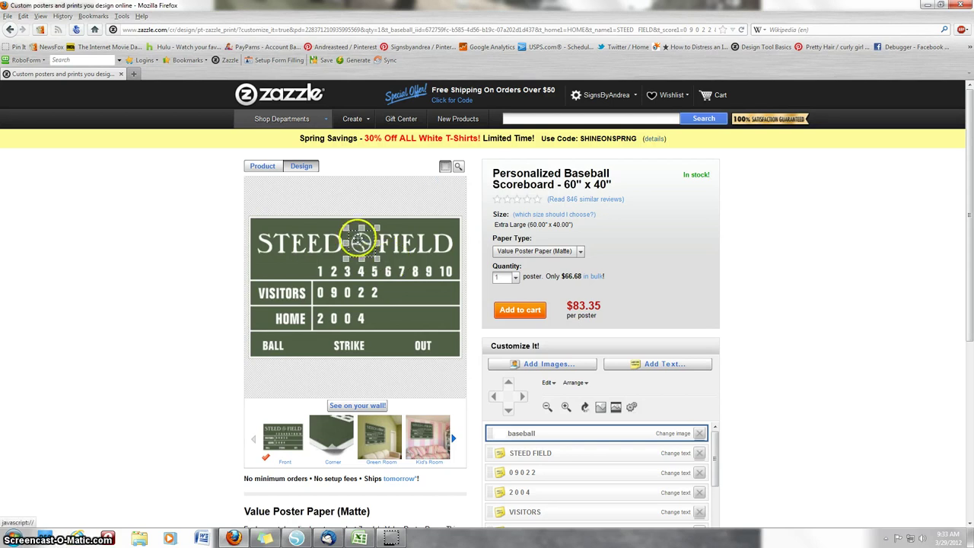
left_click(358, 239)
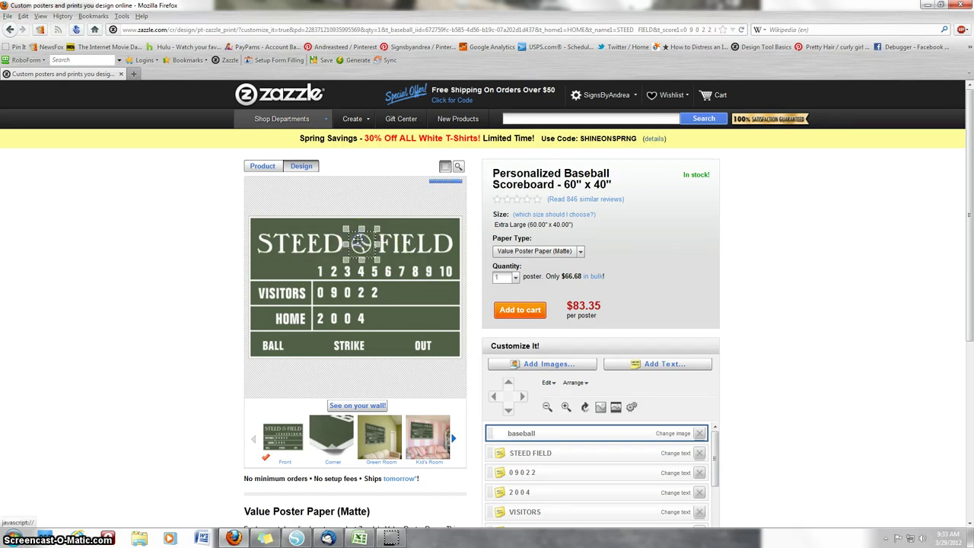
key("Left")
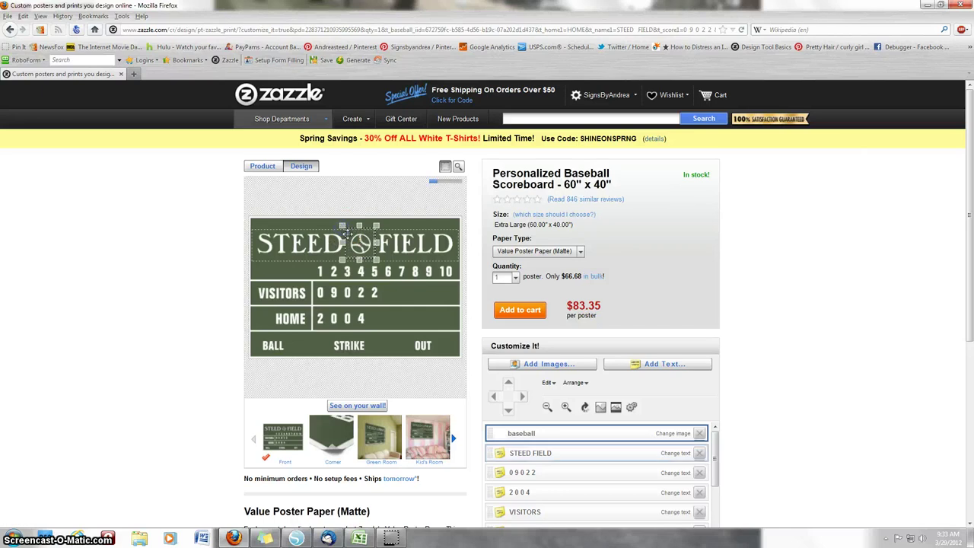
left_click(364, 245)
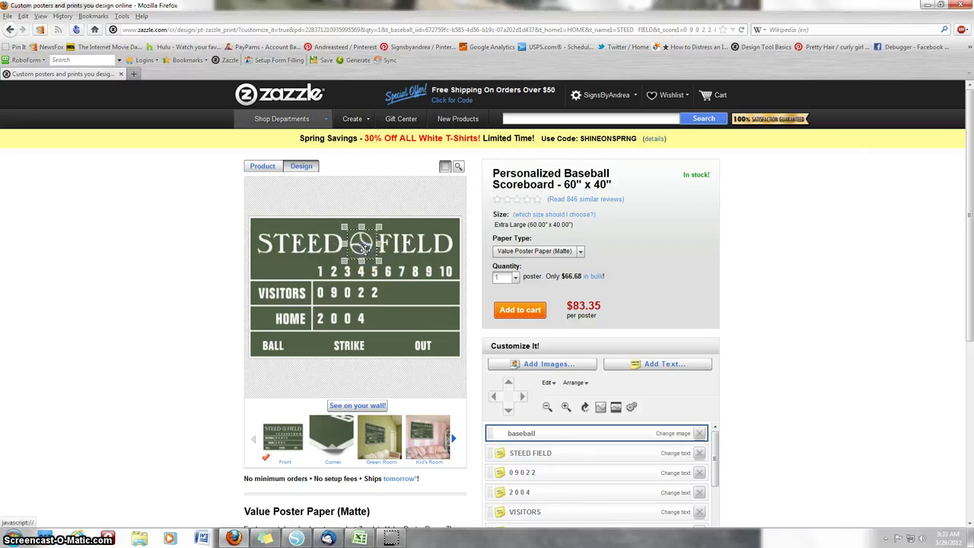
left_click(381, 206)
left_click(601, 432)
left_click(511, 402)
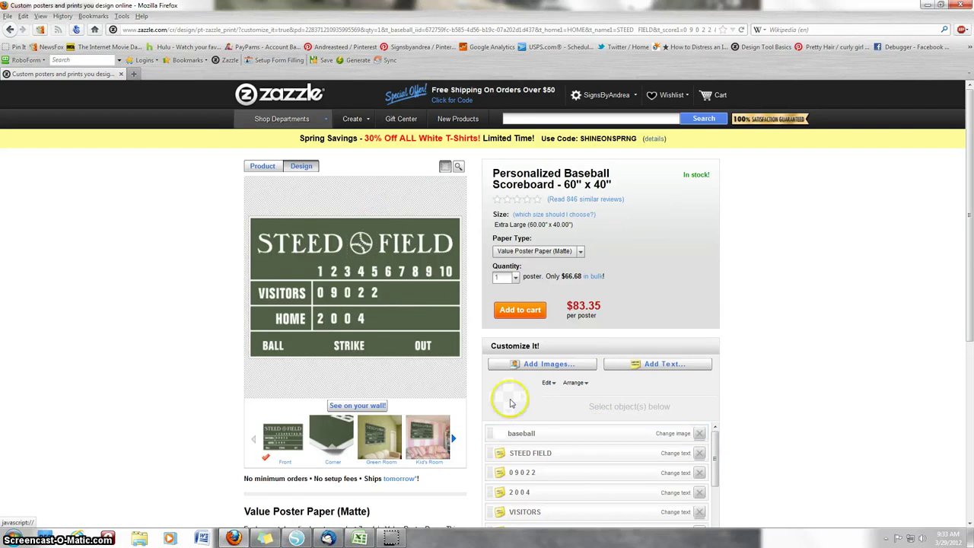
Step: Open the background color palette and copy the hex code of the poster's current green background
scroll(809, 406, "down", 2)
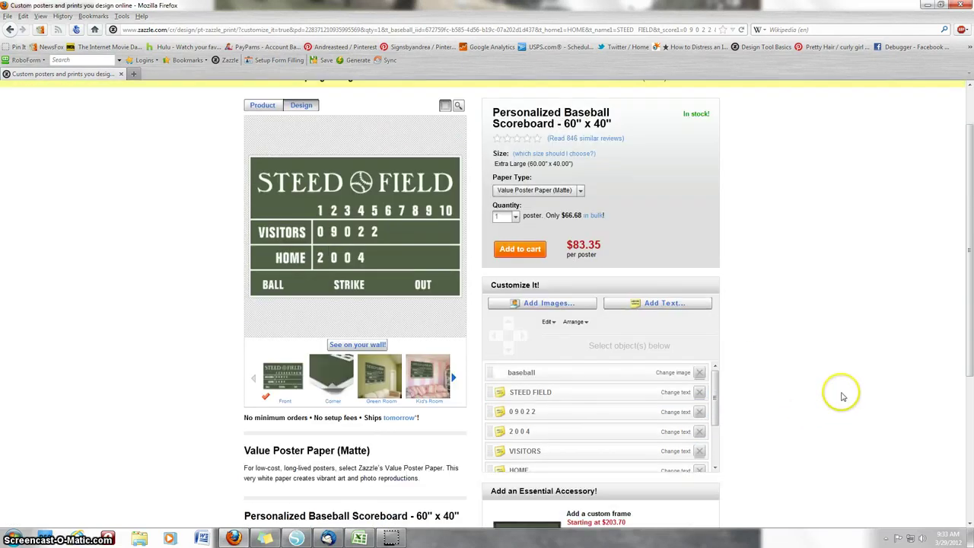
left_click(549, 322)
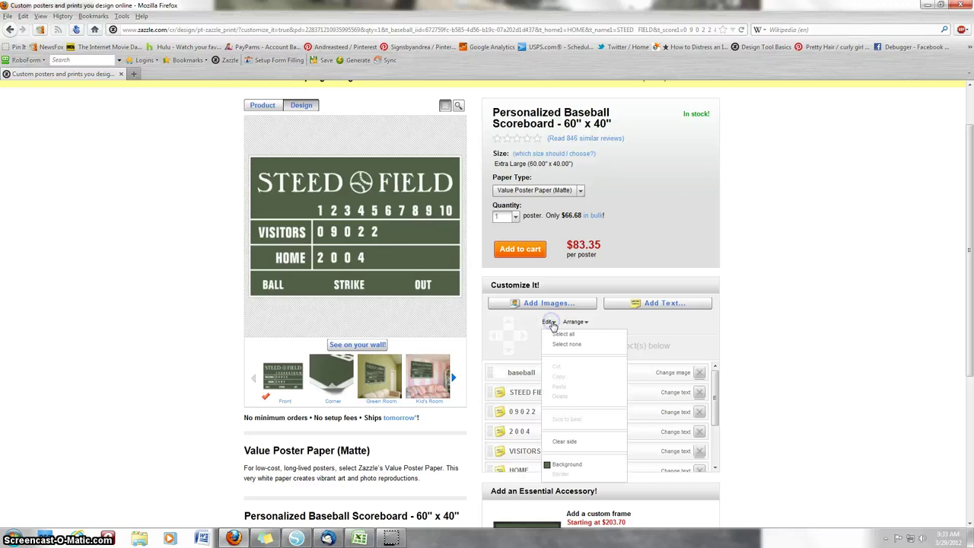
left_click(565, 471)
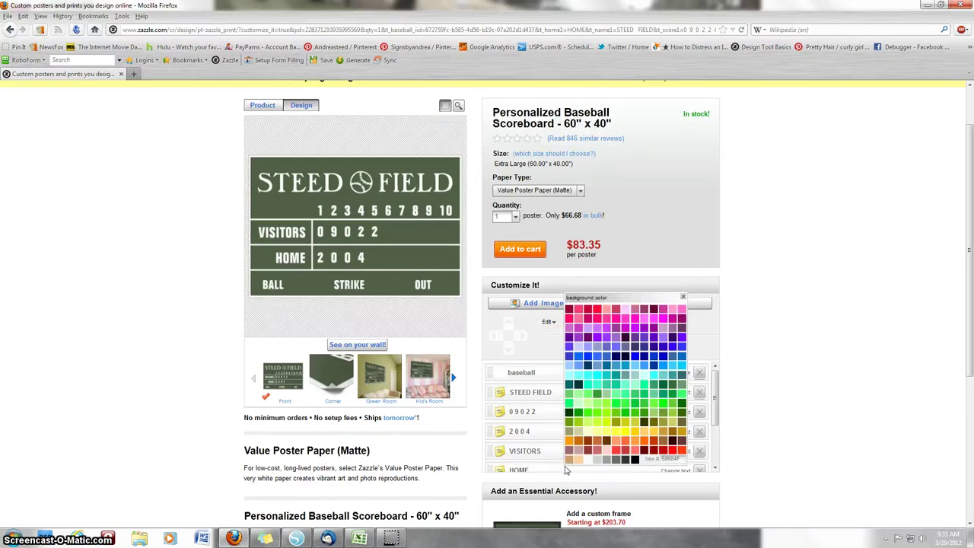
left_click(645, 458)
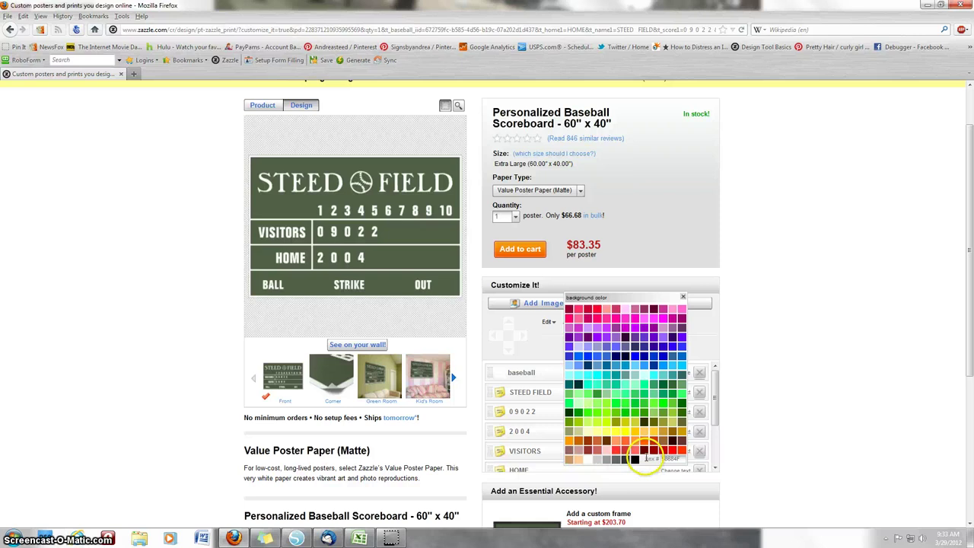
left_click(668, 459)
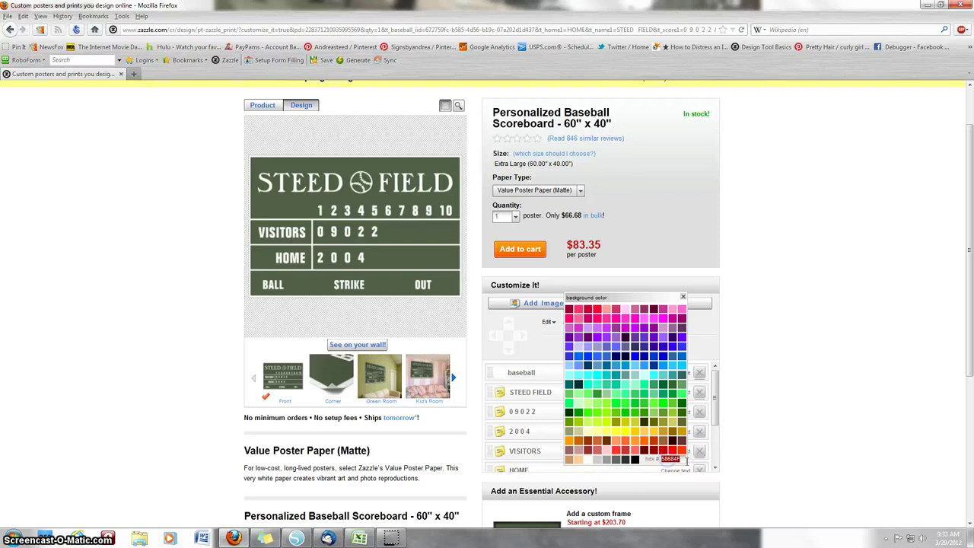
left_click(674, 459)
right_click(685, 459)
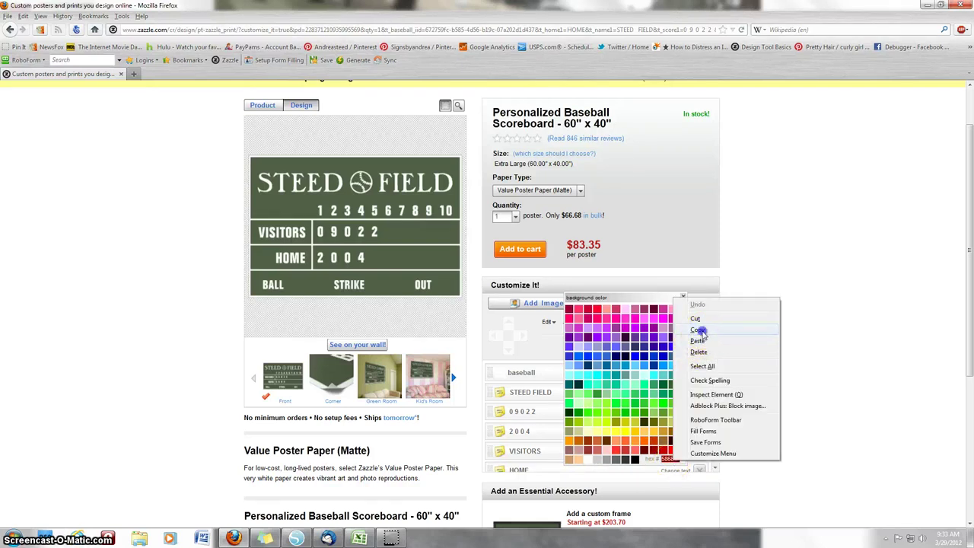
left_click(699, 330)
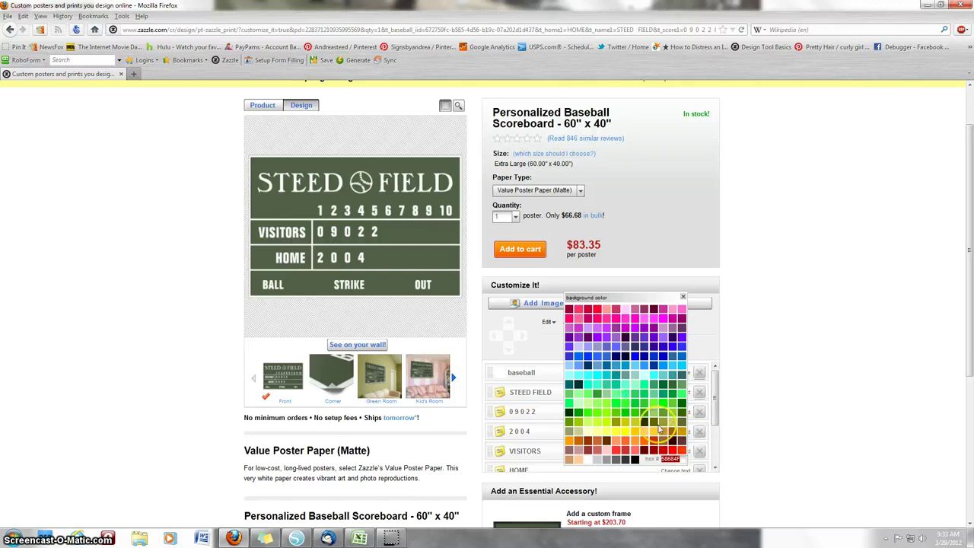
Step: Try navy blue, dark red and dark gray in turn as the poster's background color
left_click(658, 408)
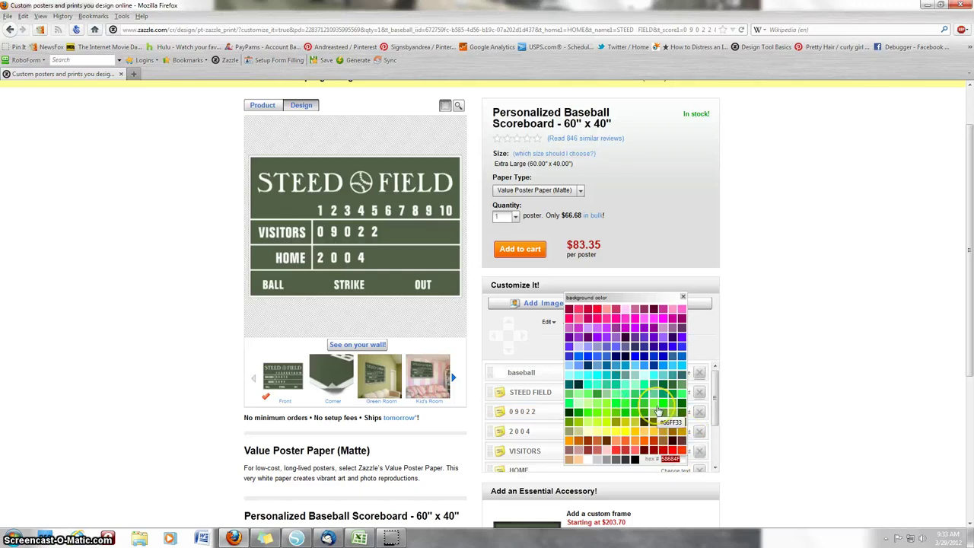
left_click(587, 369)
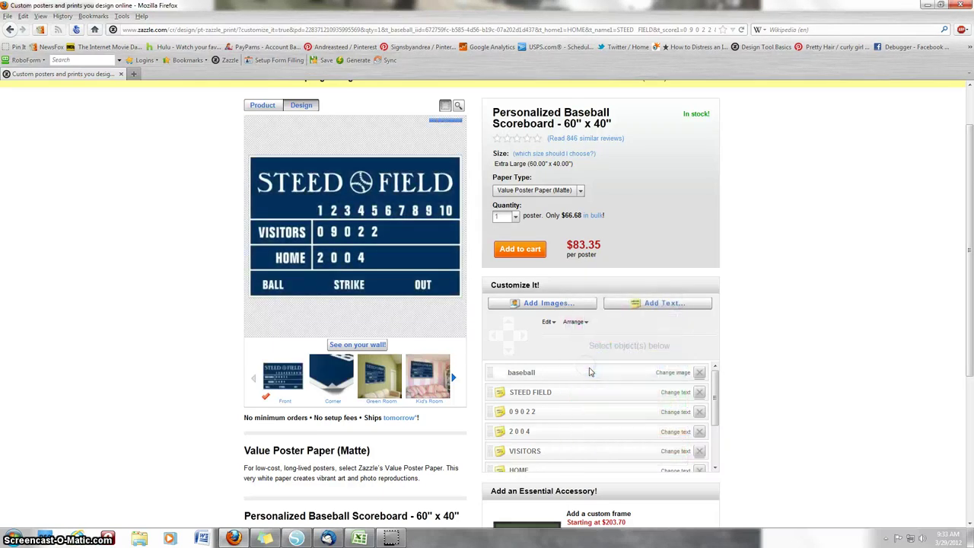
left_click(549, 322)
left_click(578, 464)
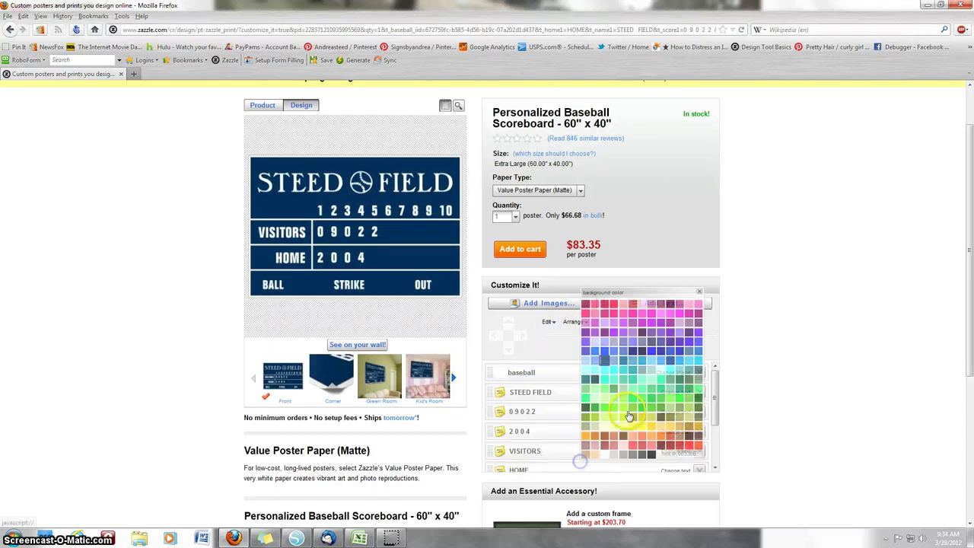
left_click(672, 448)
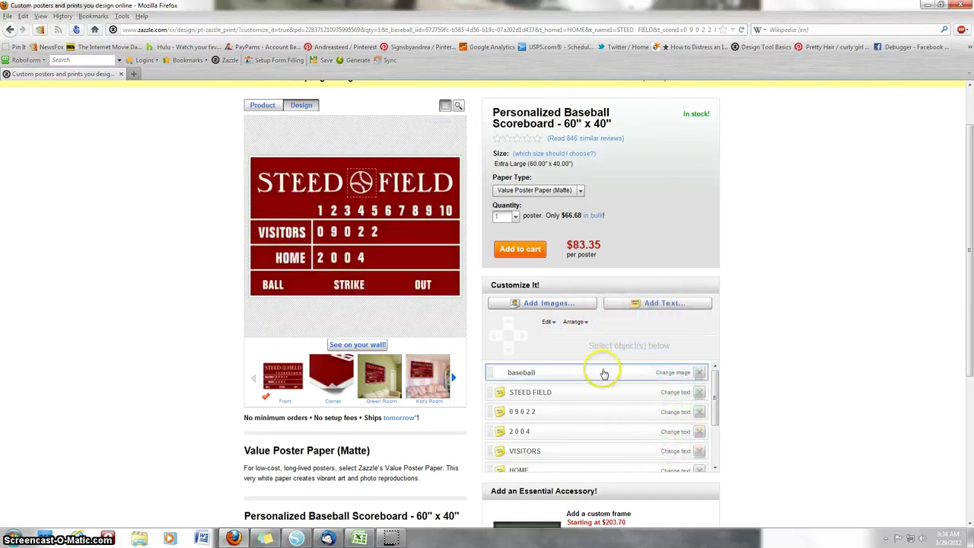
left_click(550, 323)
left_click(582, 463)
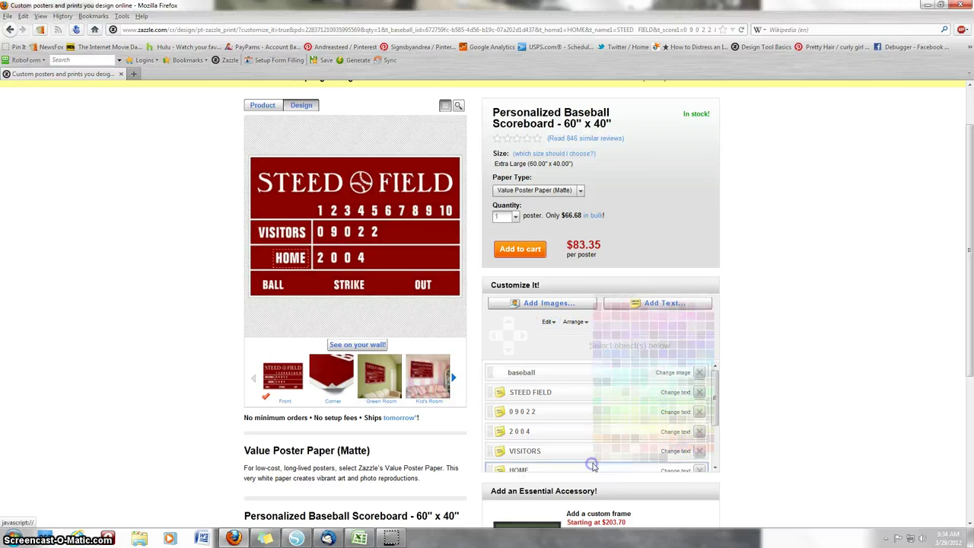
left_click(651, 459)
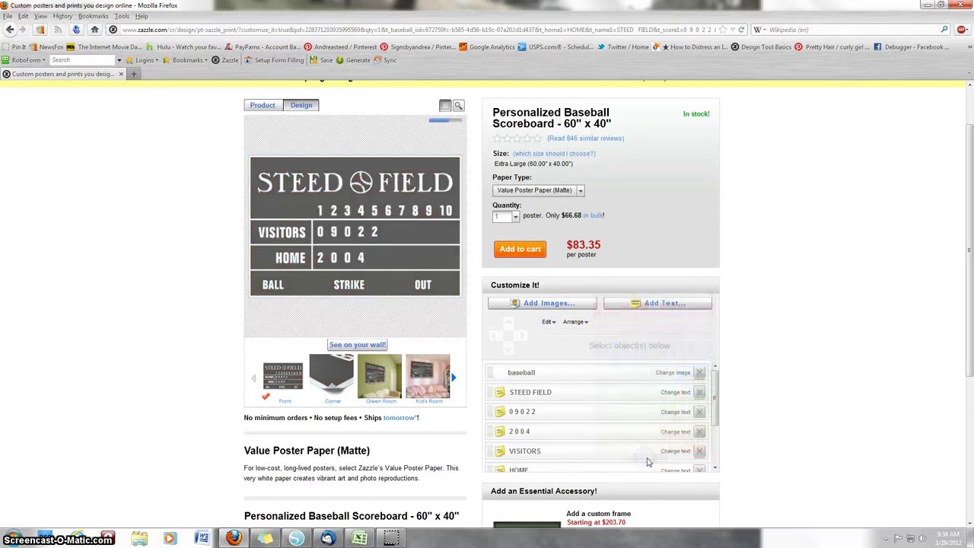
Step: Restore the poster's original green background by pasting the copied hex code as the background color
left_click(551, 322)
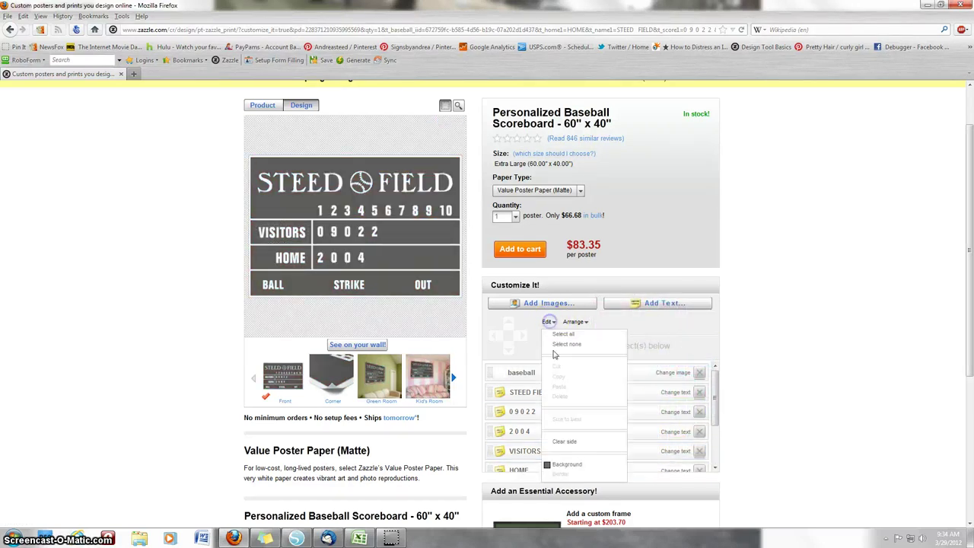
left_click(573, 465)
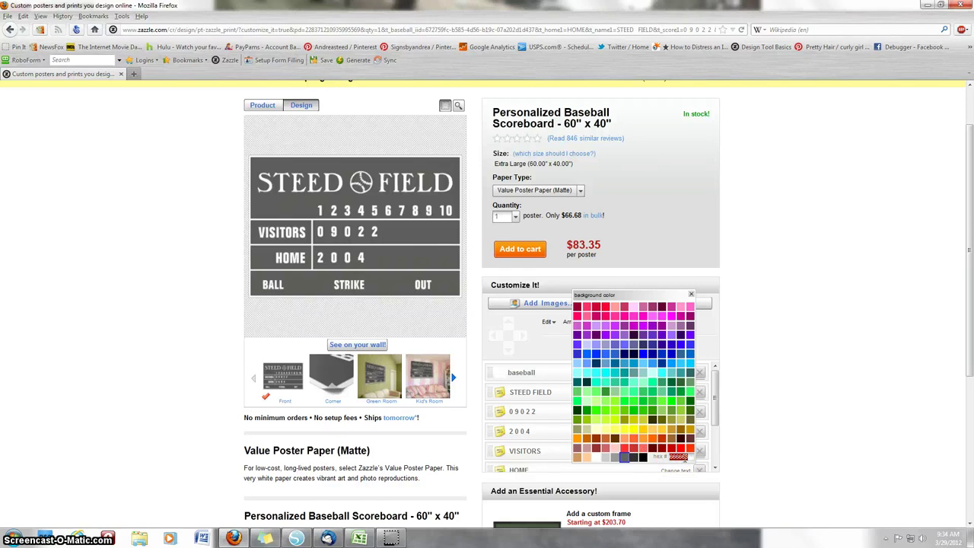
right_click(680, 457)
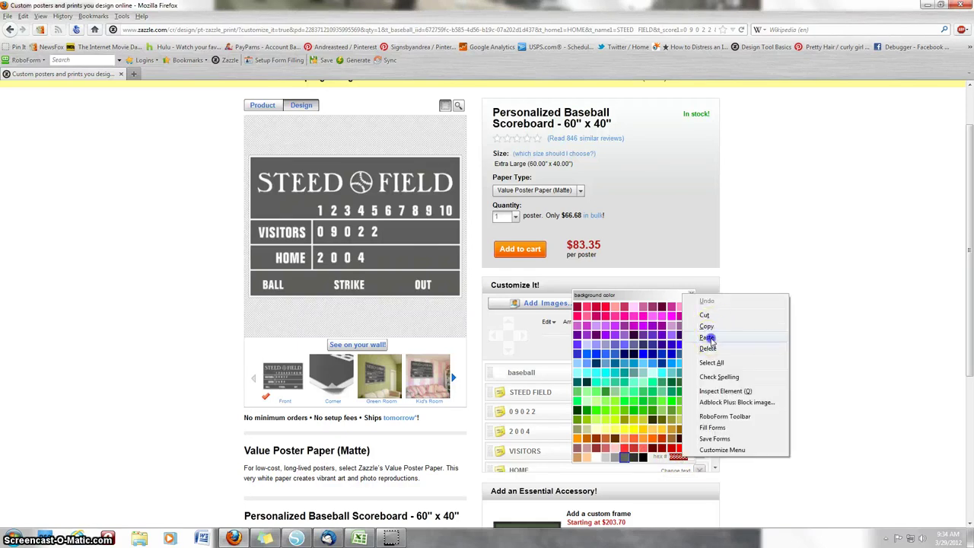
left_click(711, 340)
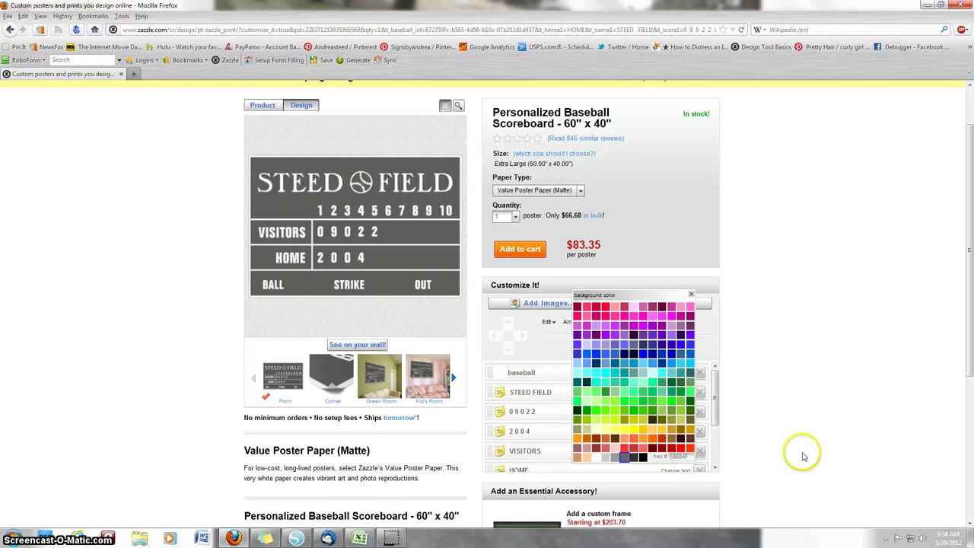
left_click(803, 457)
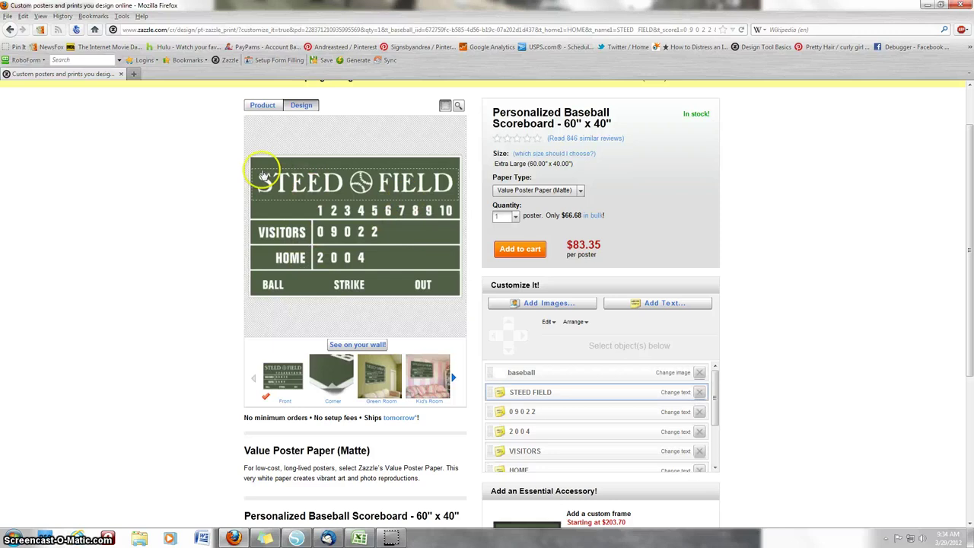
Step: Review the descriptions and prices of the available paper types, from Value Poster Paper (Matte) to Premium Canvas (Matte), keeping the current choice
left_click(580, 192)
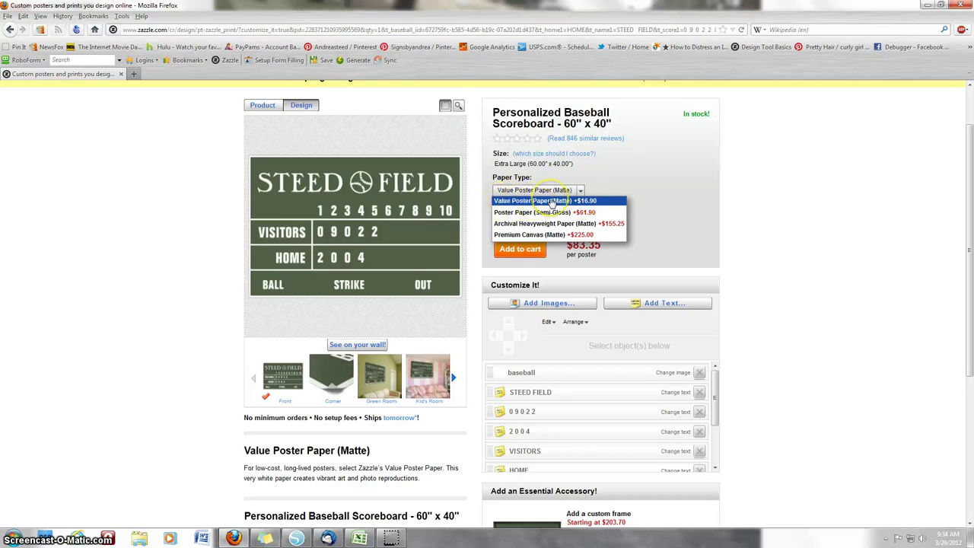
mouse_move(553, 203)
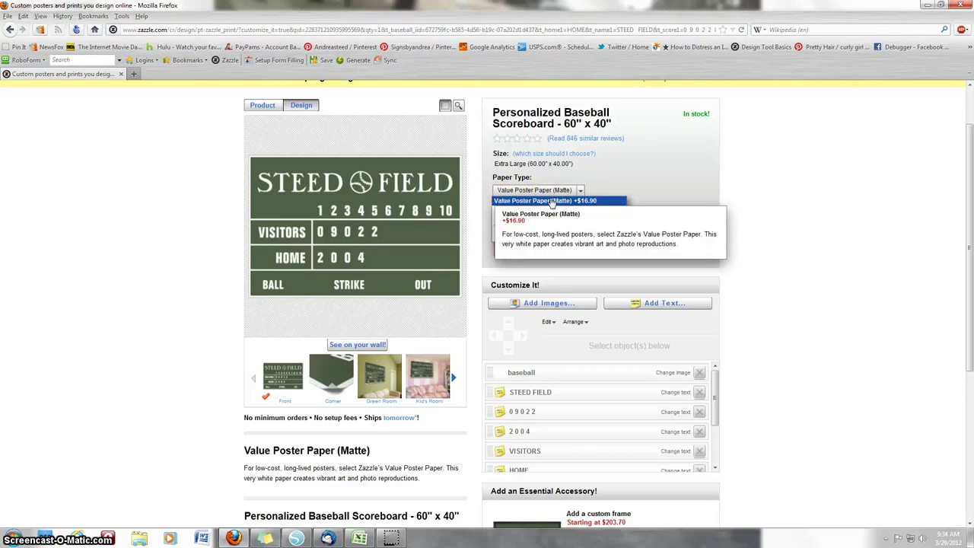
left_click(538, 219)
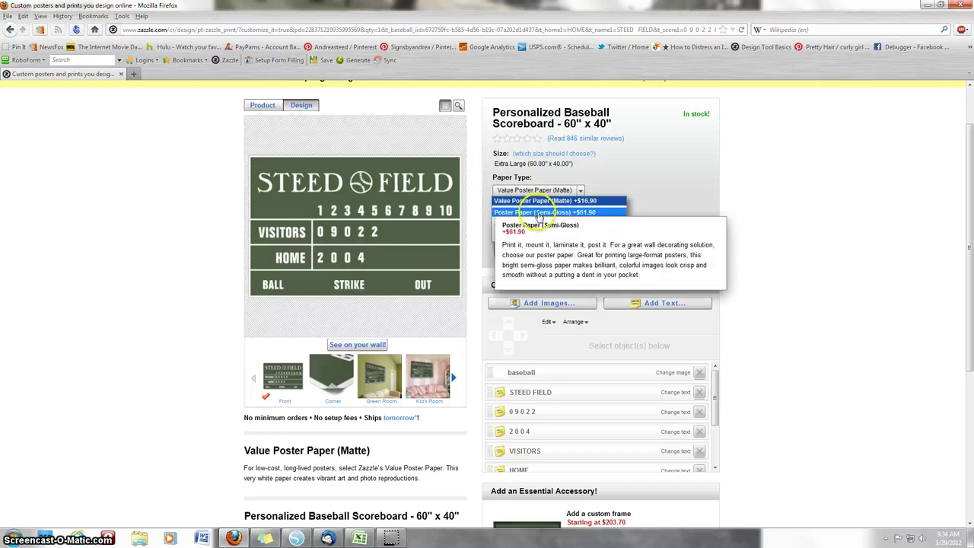
left_click(532, 224)
mouse_move(533, 225)
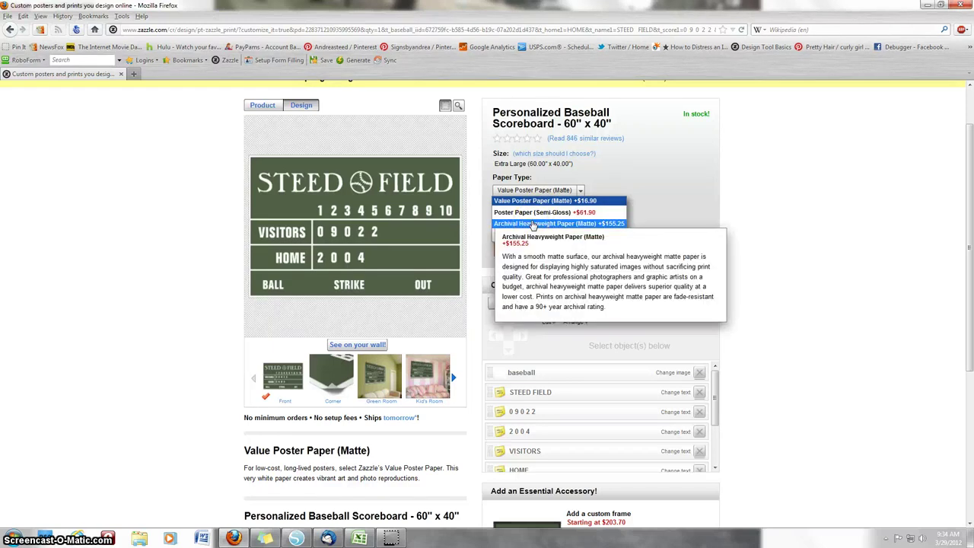
left_click(533, 224)
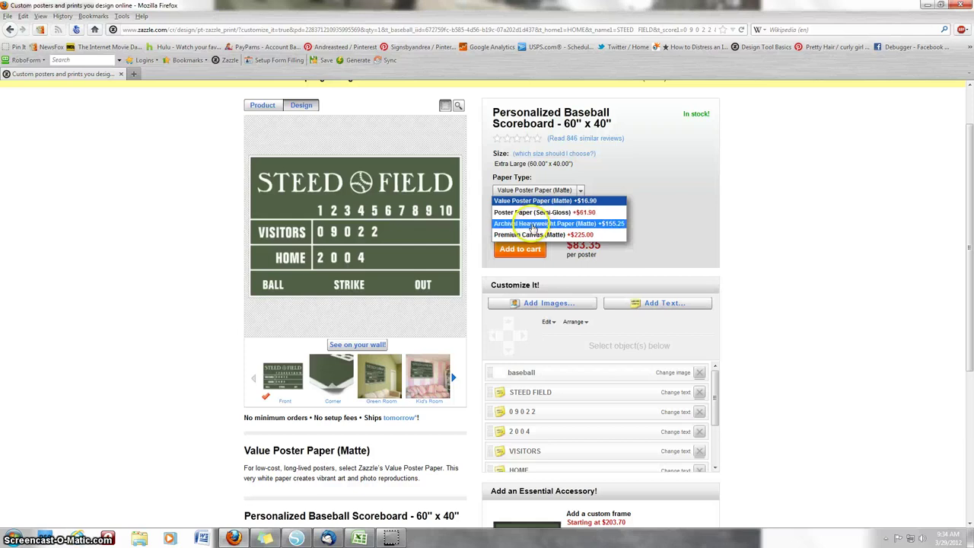
mouse_move(534, 227)
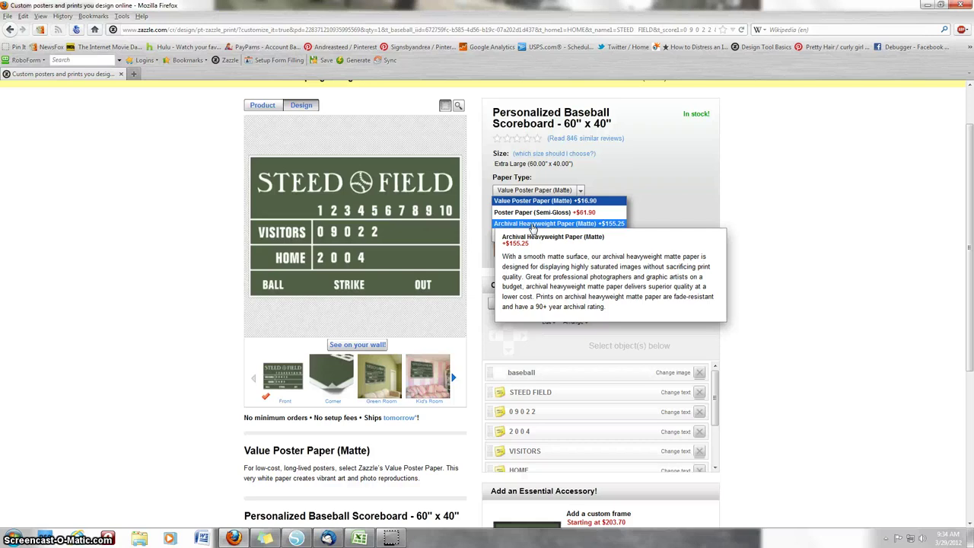
left_click(533, 226)
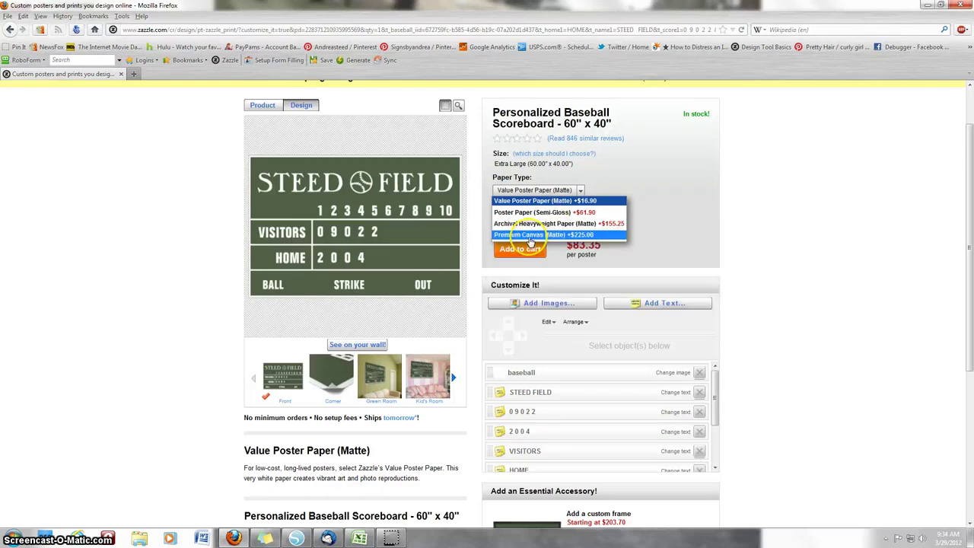
mouse_move(530, 241)
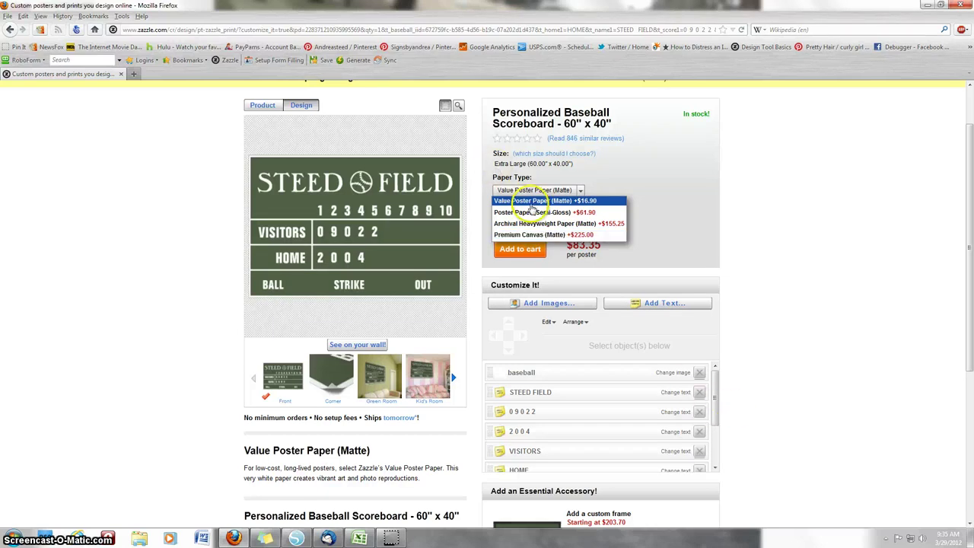
left_click(679, 201)
Step: Examine the custom frame accessory and its frame styles, close it without adding a frame, and return to the poster preview
scroll(766, 444, "down", 1)
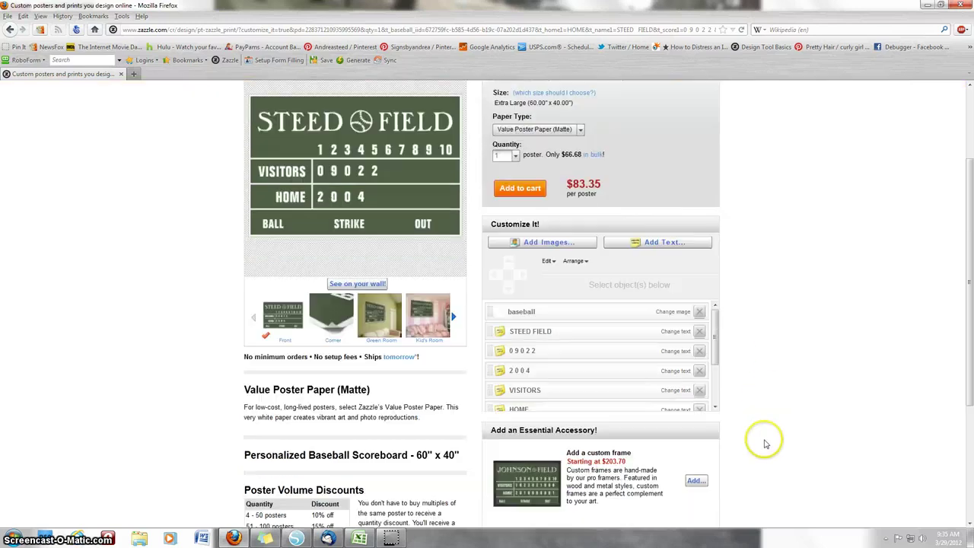
scroll(766, 444, "down", 2)
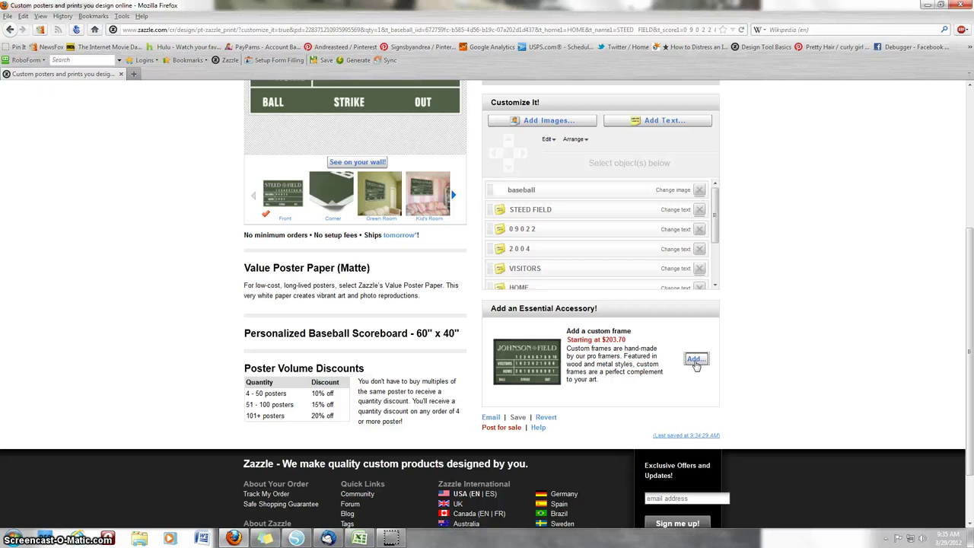
left_click(743, 357)
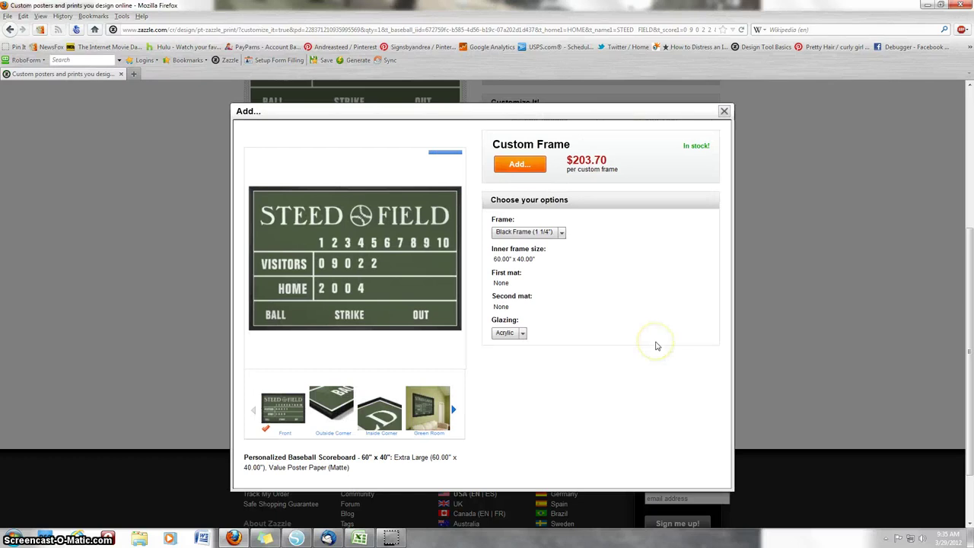
left_click(561, 232)
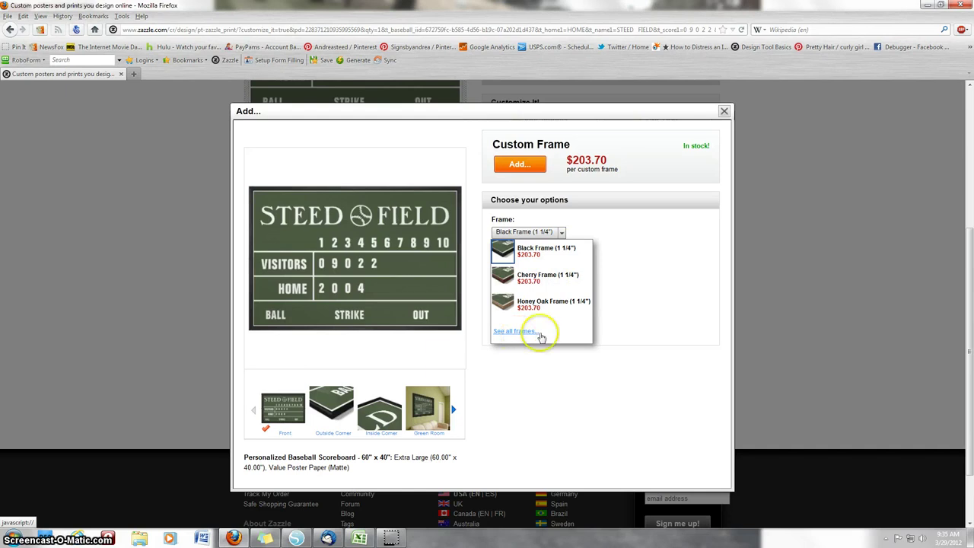
left_click(626, 320)
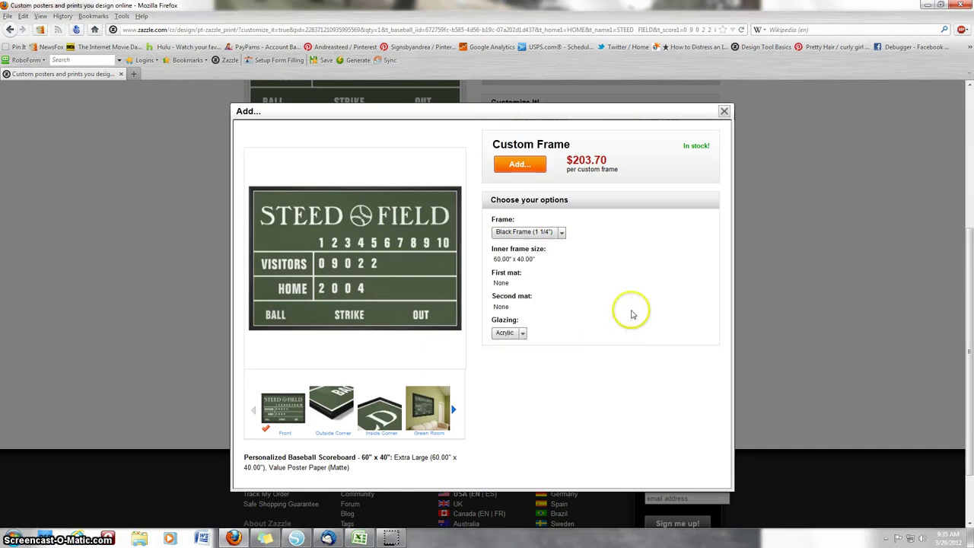
left_click(724, 111)
left_click(866, 269)
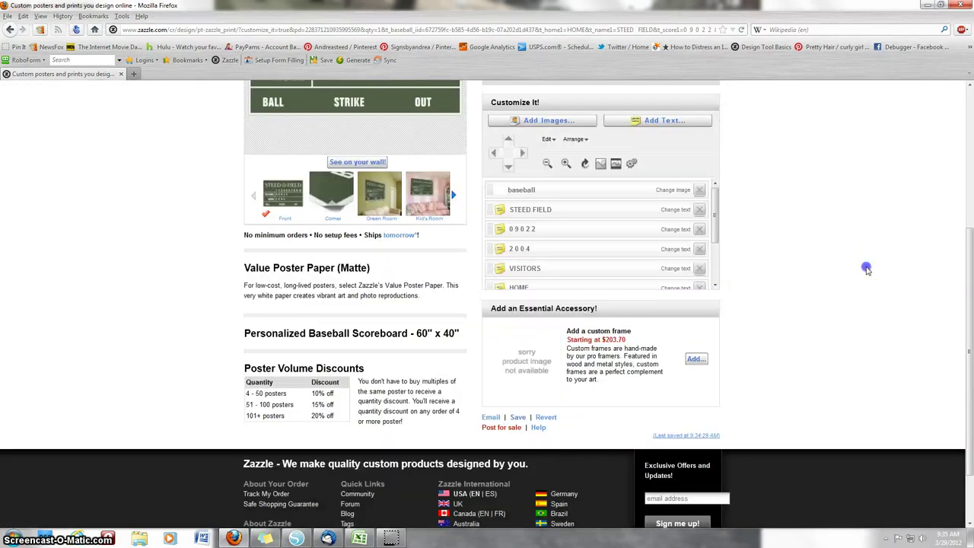
scroll(866, 270, "up", 5)
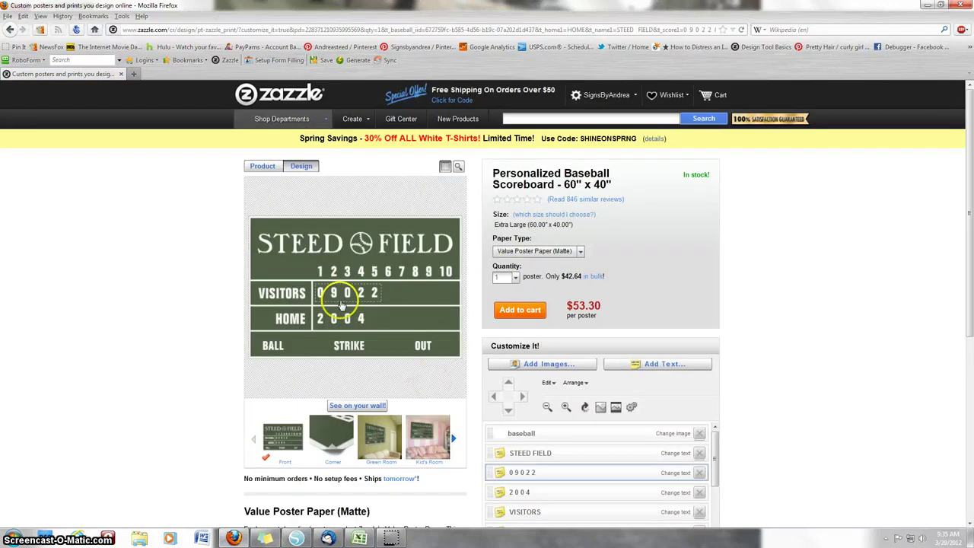